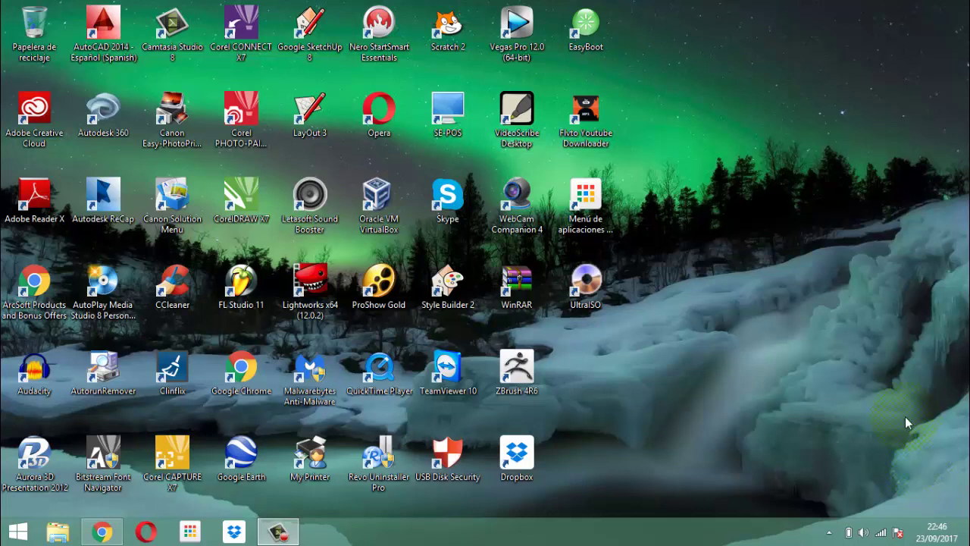
Open the Inmobiliaria Negocios Efectivos Access database from documentos 2017 > clientes > inmobiliaria negocios efectivos on drive D.
left_click(57, 531)
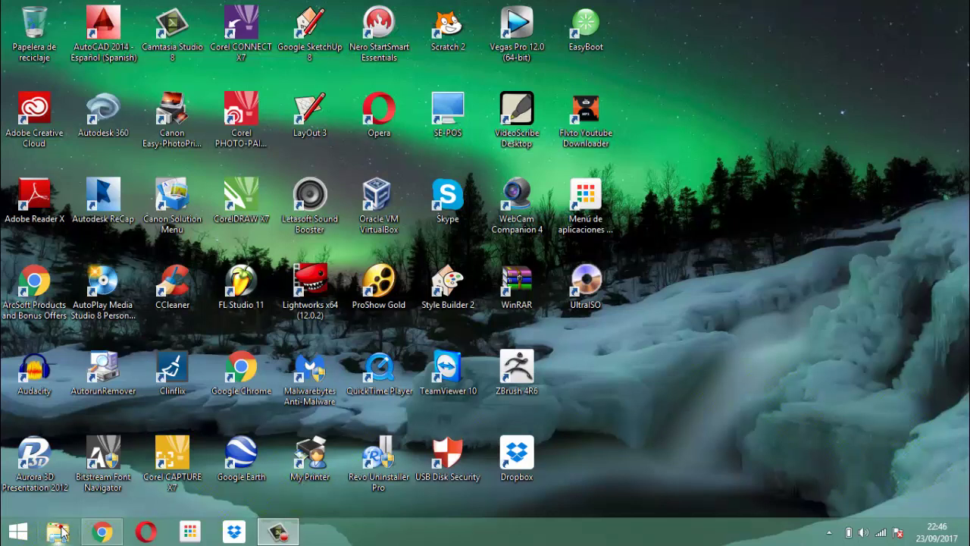
double_click(545, 200)
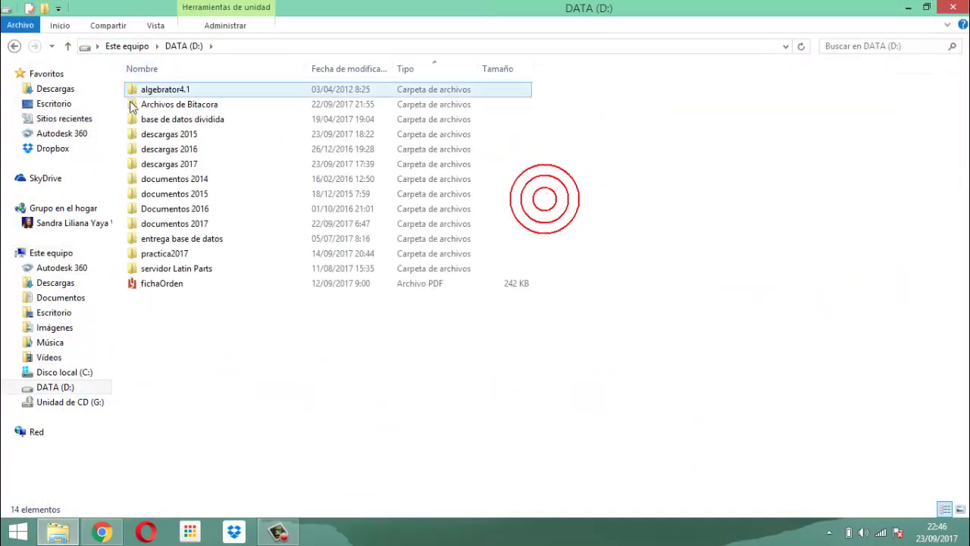
double_click(179, 225)
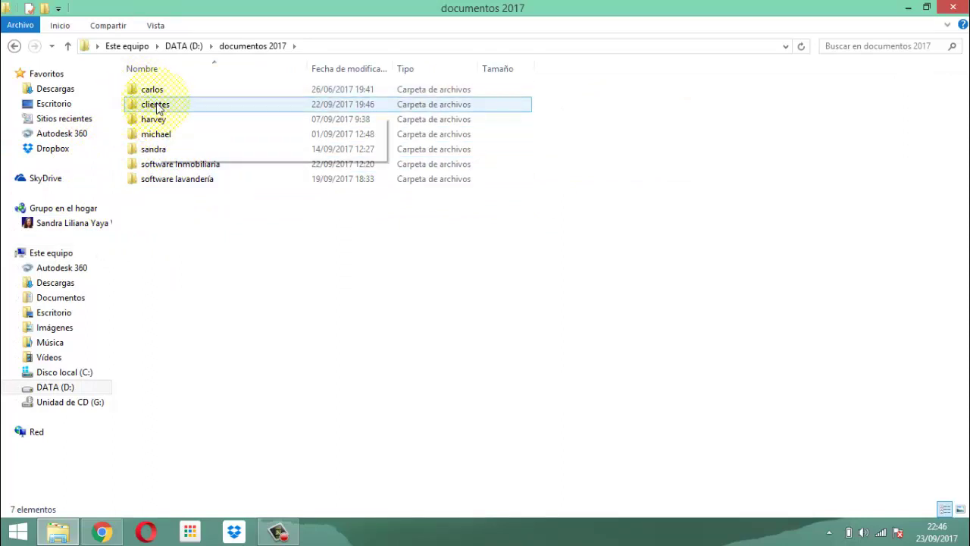
double_click(157, 108)
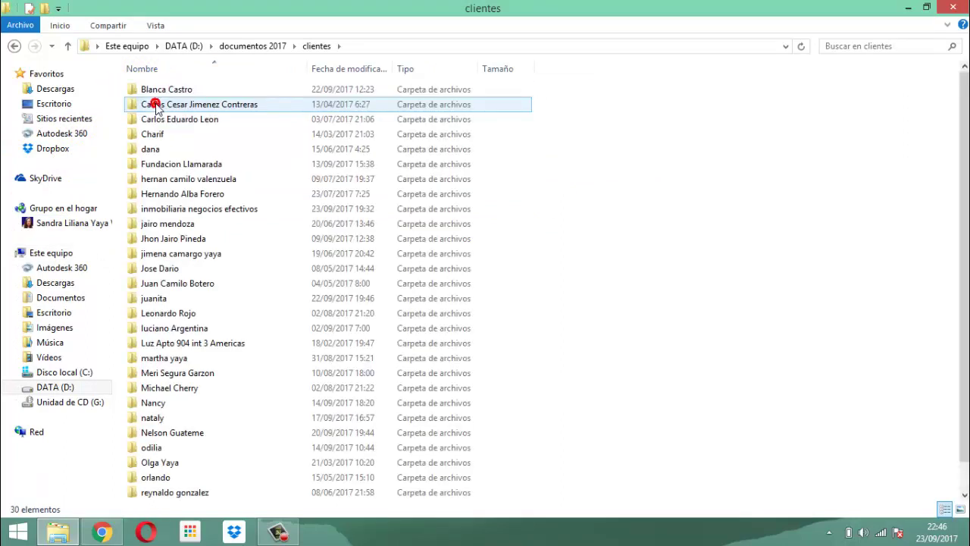
double_click(217, 212)
left_click(217, 214)
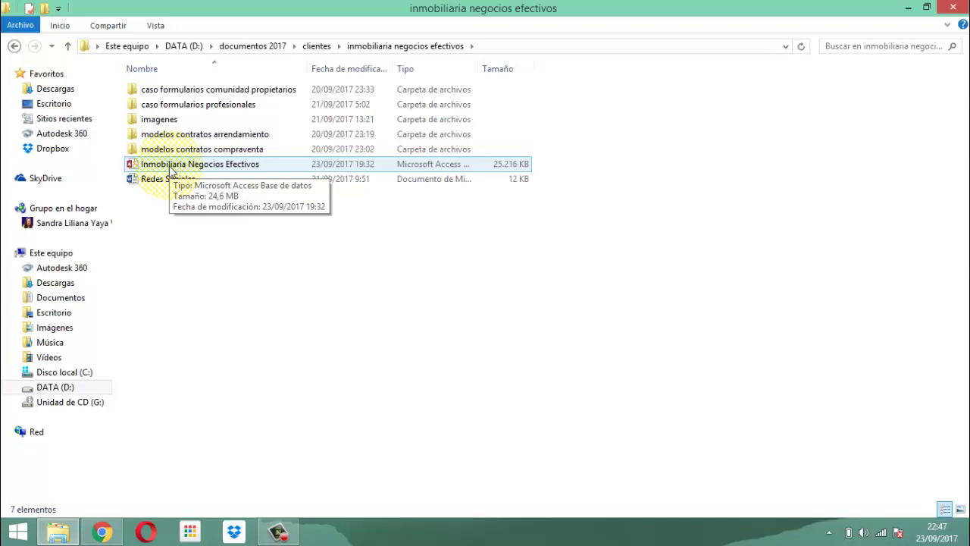
left_click(171, 168)
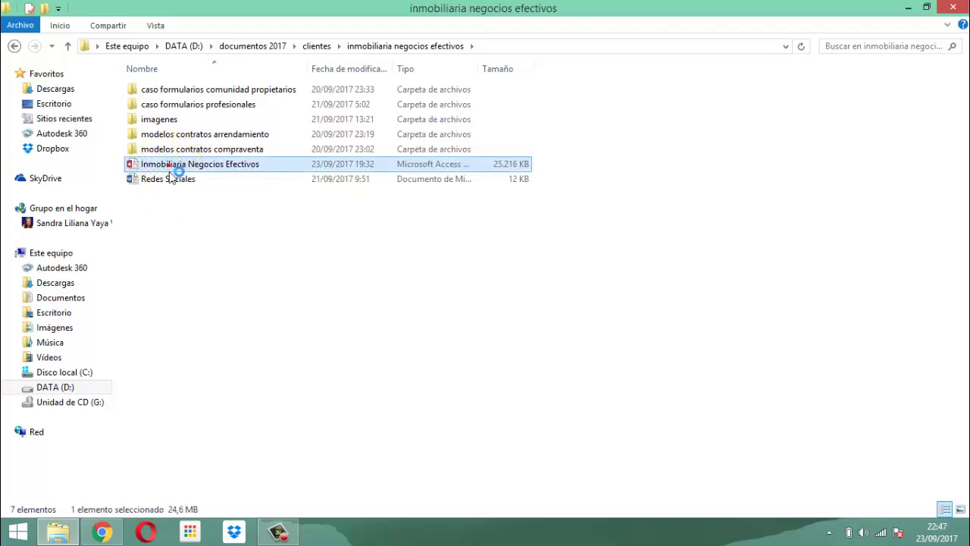
double_click(168, 169)
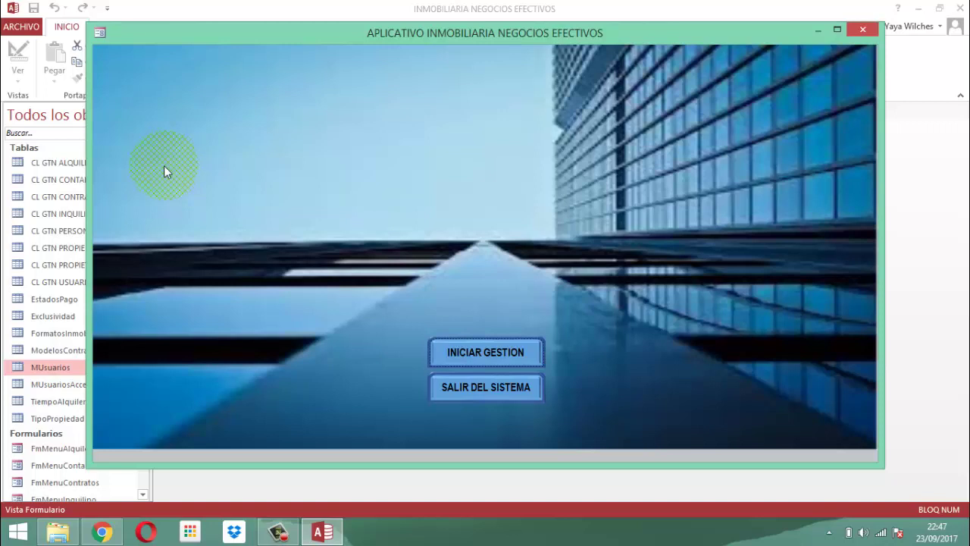
Exit and reopen the Inmobiliaria Negocios Efectivos database, and start its management session to bring up the user login panel.
left_click(476, 390)
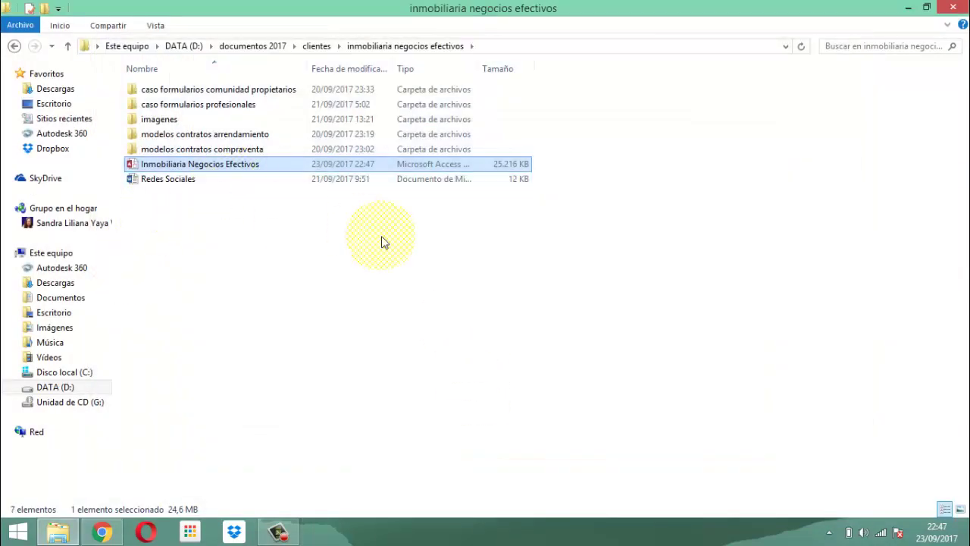
double_click(175, 167)
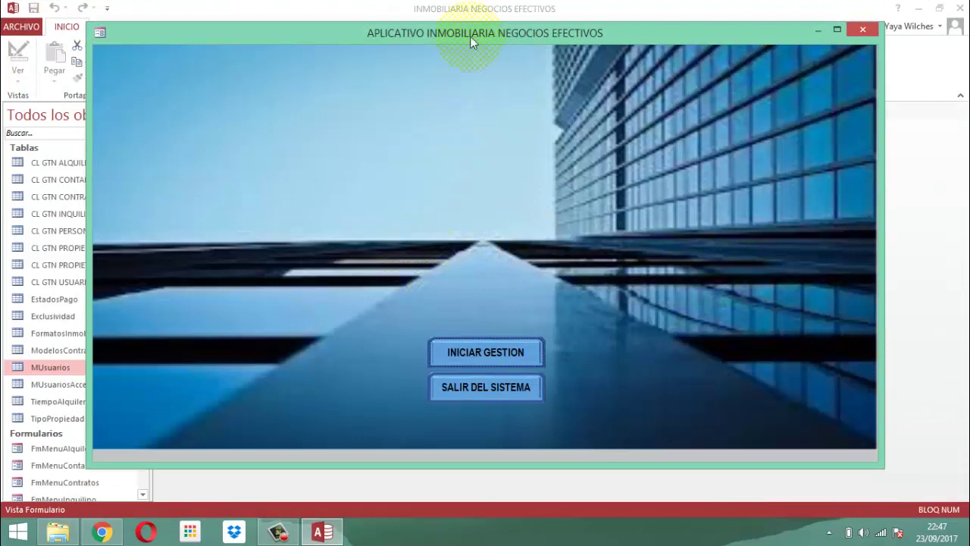
left_click(520, 351)
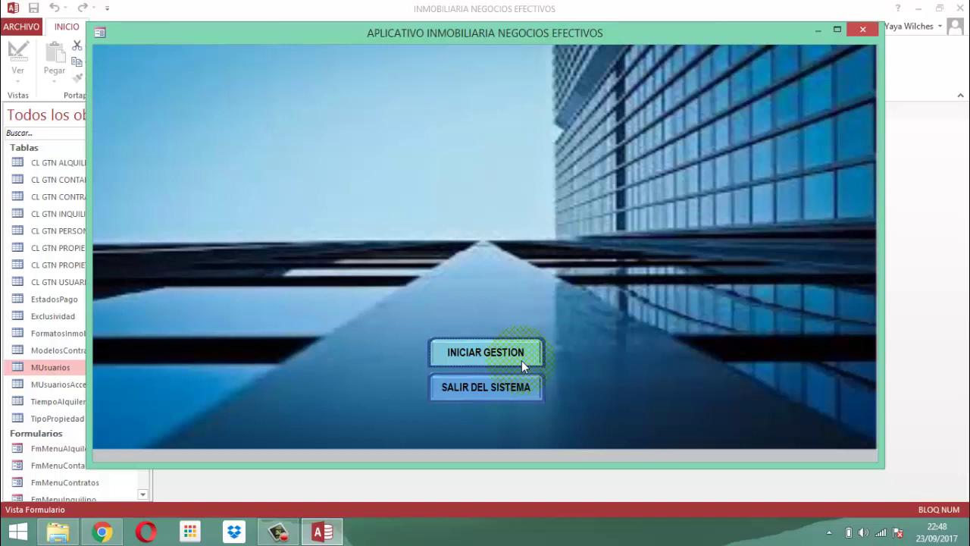
left_click(477, 351)
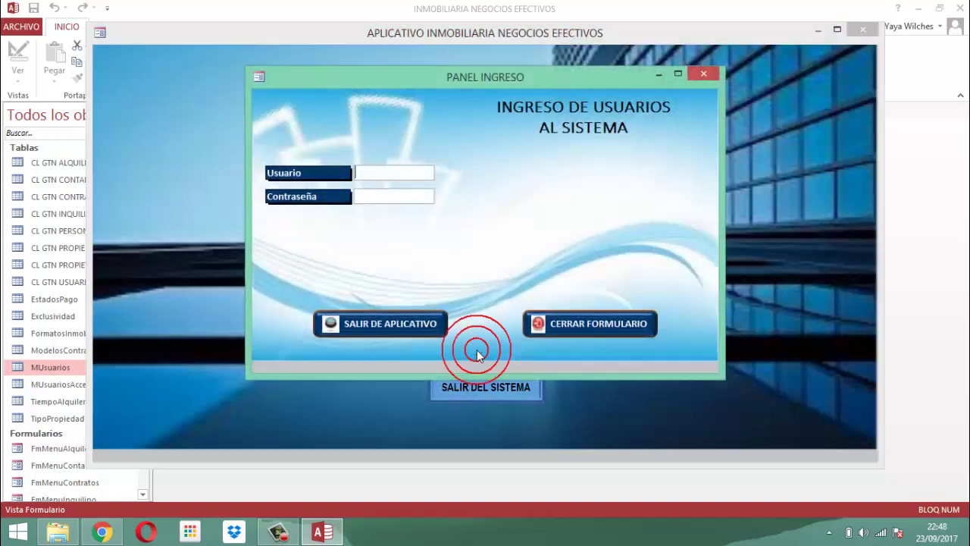
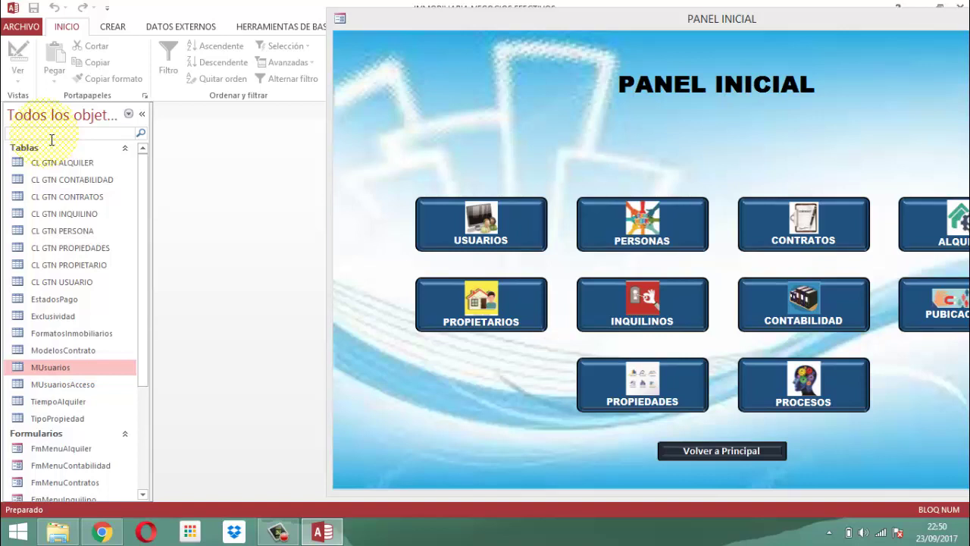
Filter the database's object list by "usuario".
left_click(52, 136)
type("usuarioi")
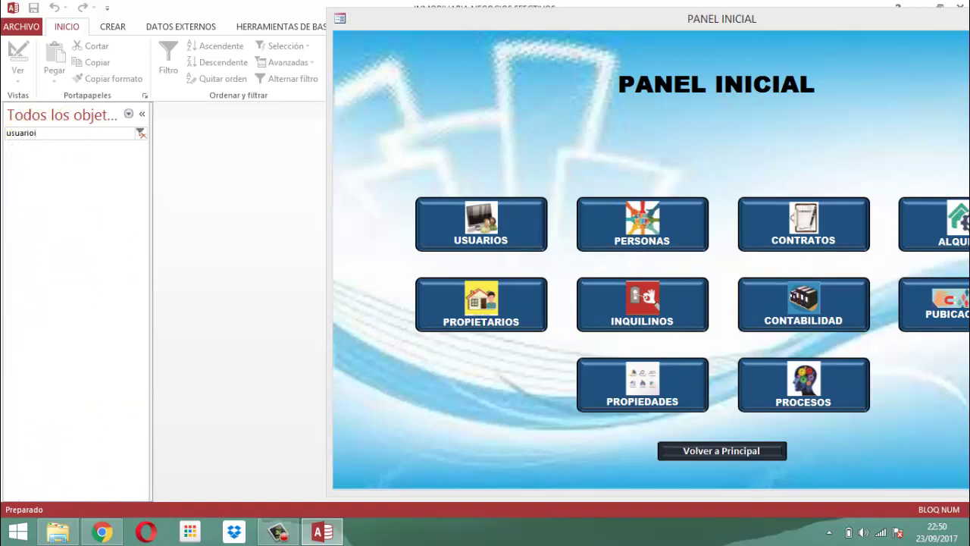
key("BackSpace")
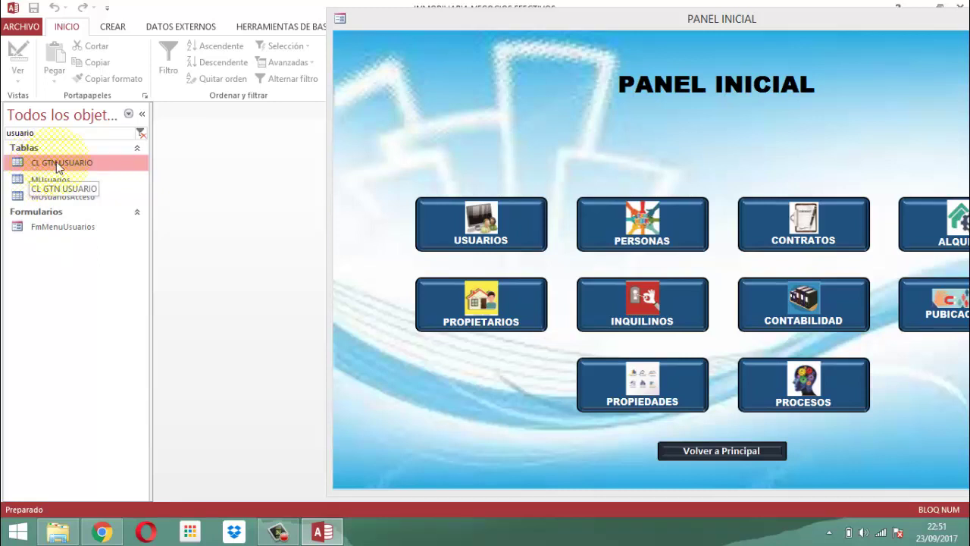
View the menu items stored in the CL GTN USUARIO table and close the table.
double_click(59, 163)
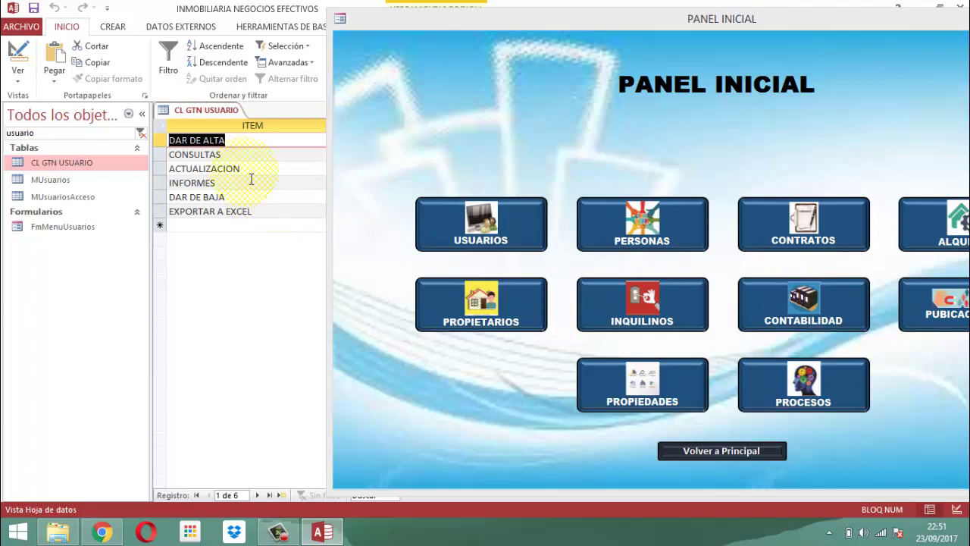
right_click(207, 112)
left_click(229, 136)
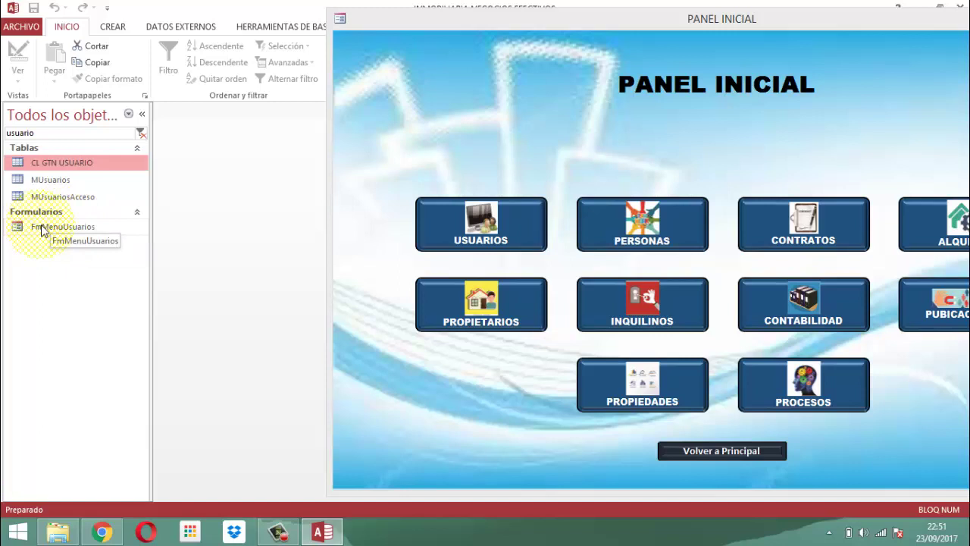
Open the FmMenuUsuarios form and switch it to Design view.
left_click(72, 231)
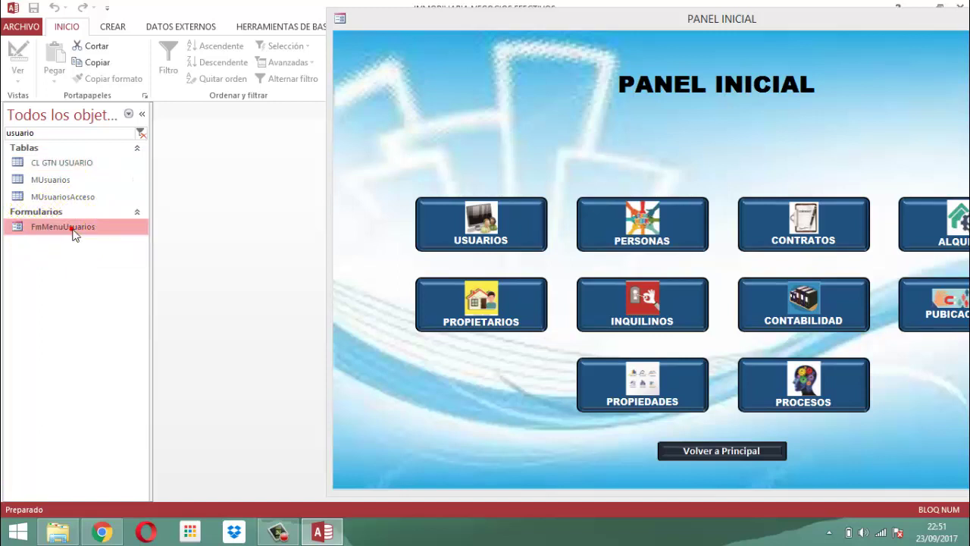
double_click(73, 232)
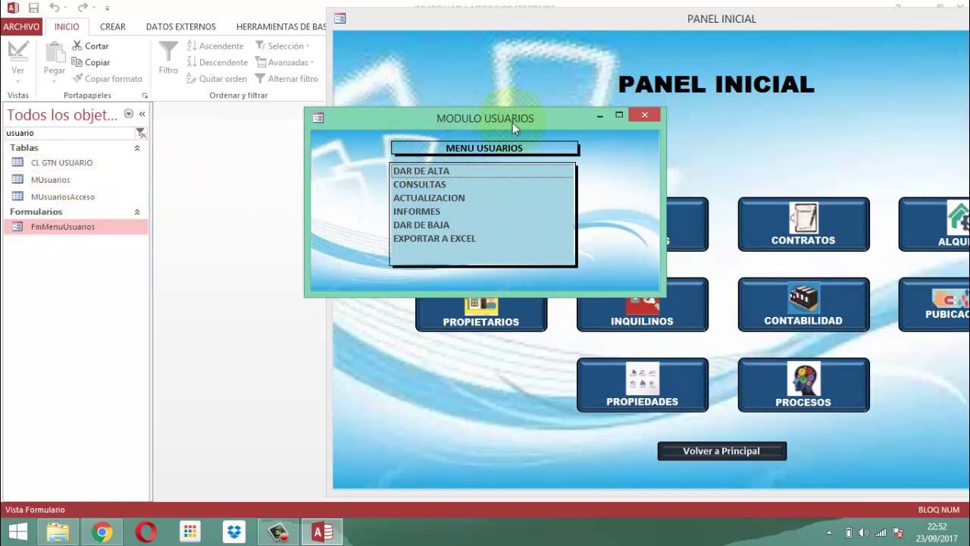
right_click(485, 124)
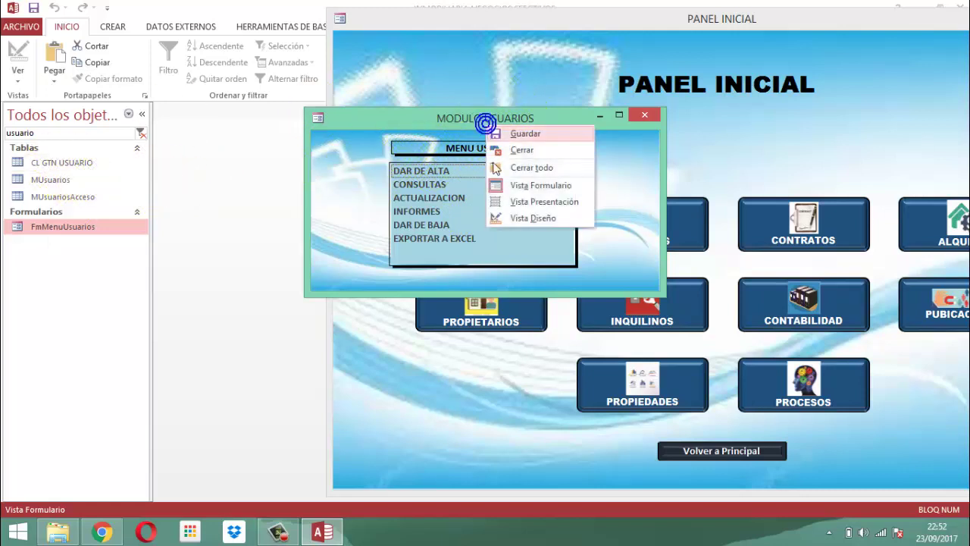
left_click(516, 220)
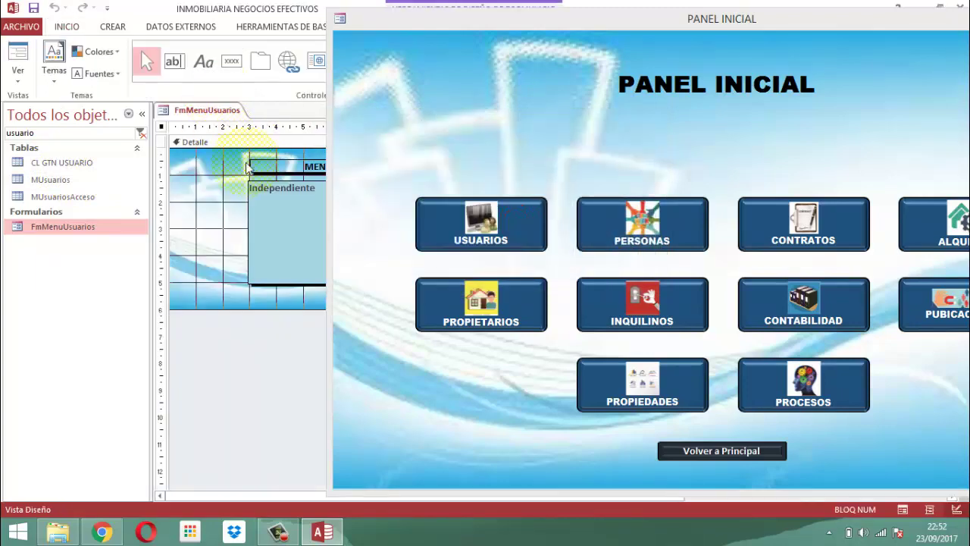
Close the Panel Inicial form and show the format properties of the FmMenuUsuarios form.
left_click_drag(857, 22, 635, 42)
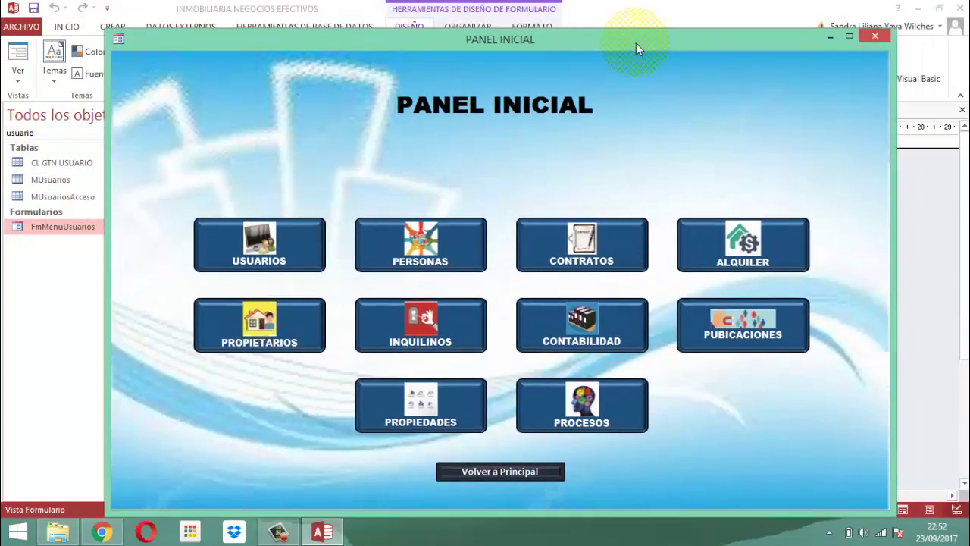
left_click(875, 37)
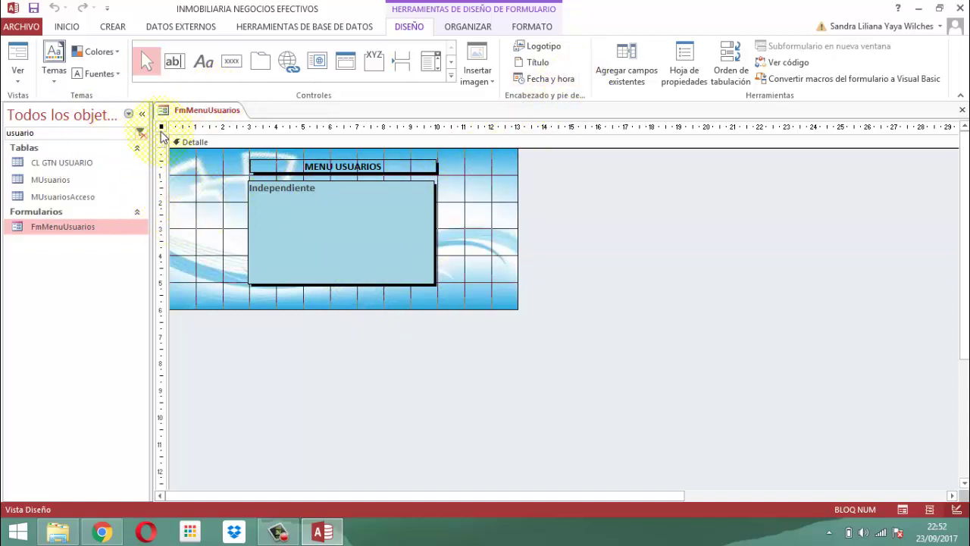
left_click(675, 71)
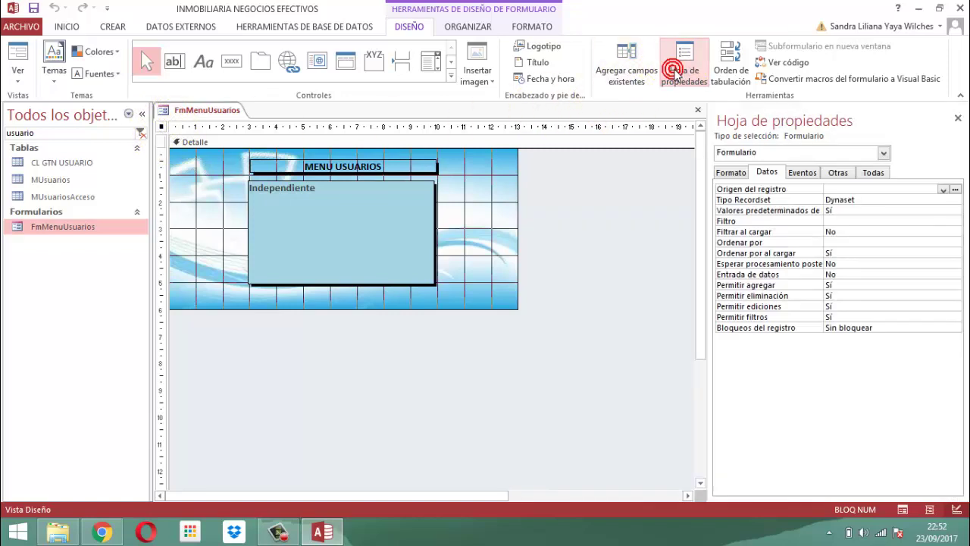
left_click(730, 173)
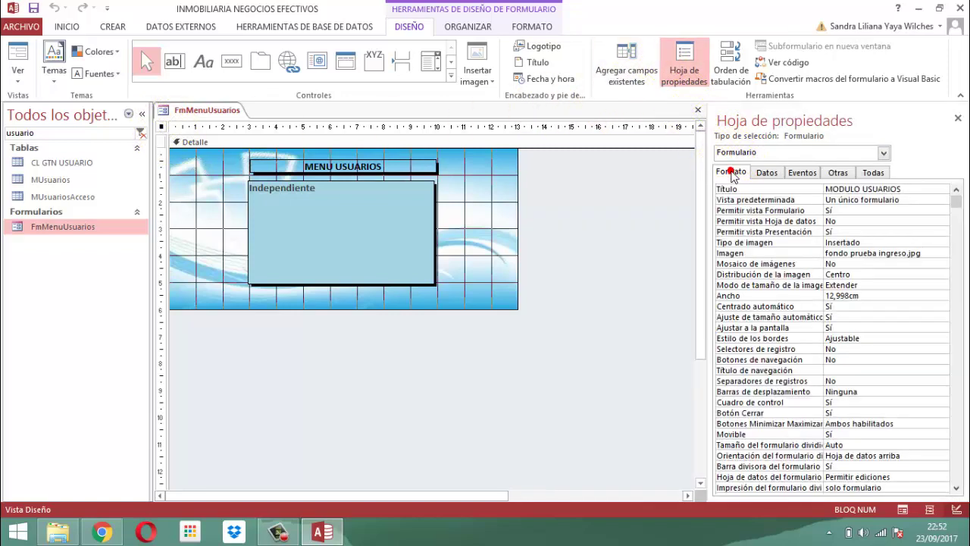
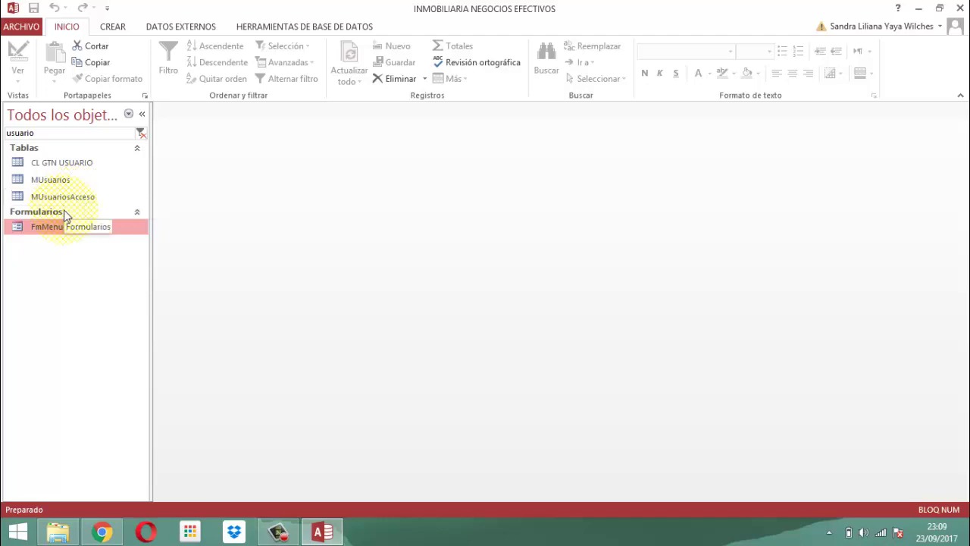
Review the access records in the MUsuariosAcceso table through to the last entries and close the table.
left_click(39, 197)
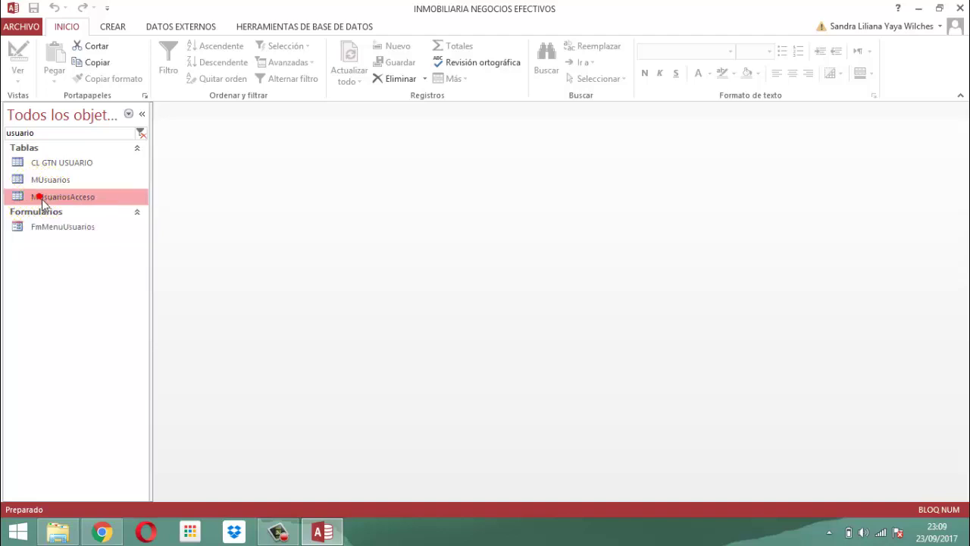
double_click(43, 201)
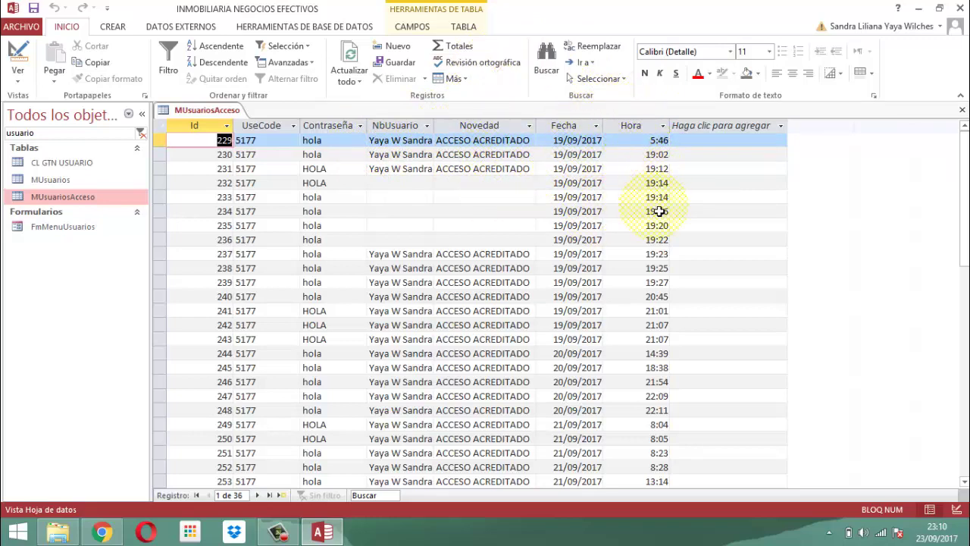
scroll(659, 190, "down", 9)
scroll(686, 207, "up", 3)
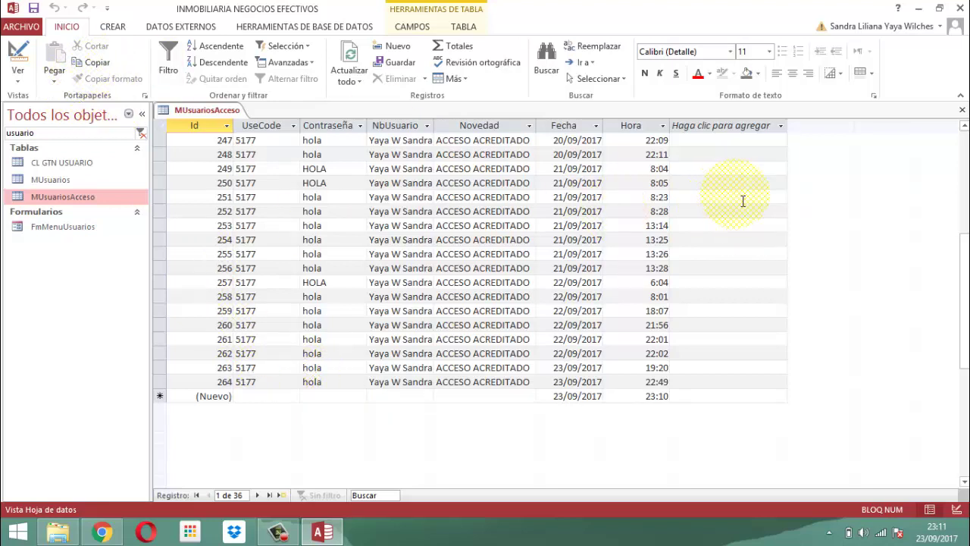
right_click(213, 114)
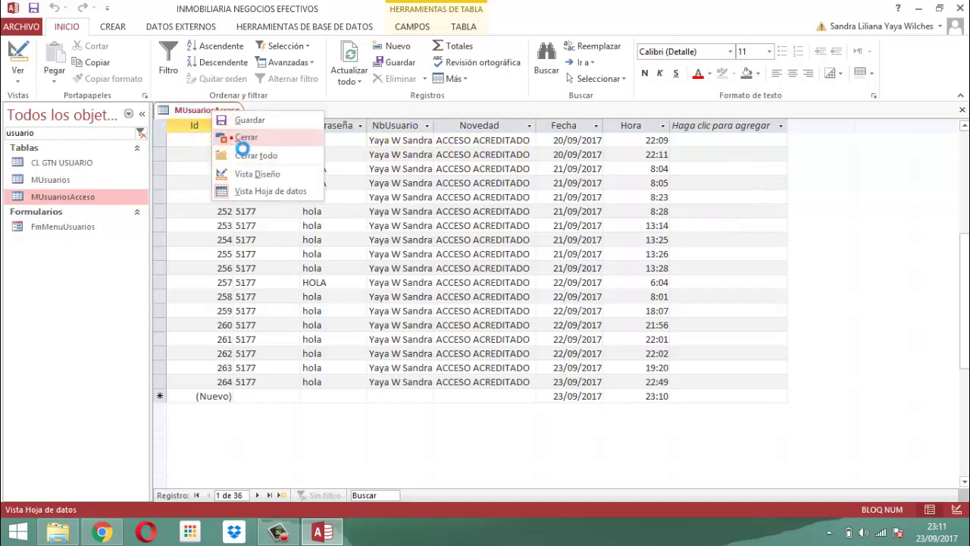
left_click(242, 144)
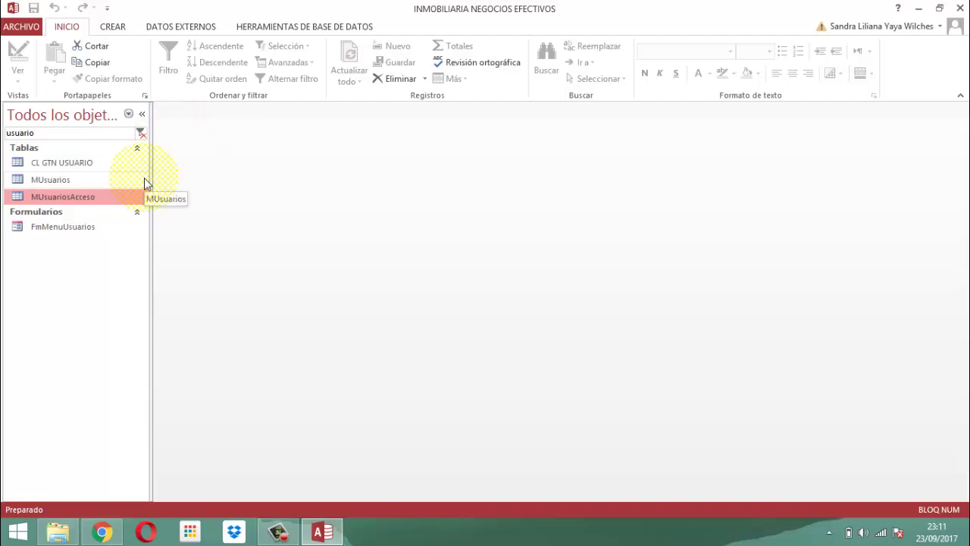
Open MUsuariosAcceso in Design view and set the input mask of the Contraseña field to "contraseña".
right_click(65, 201)
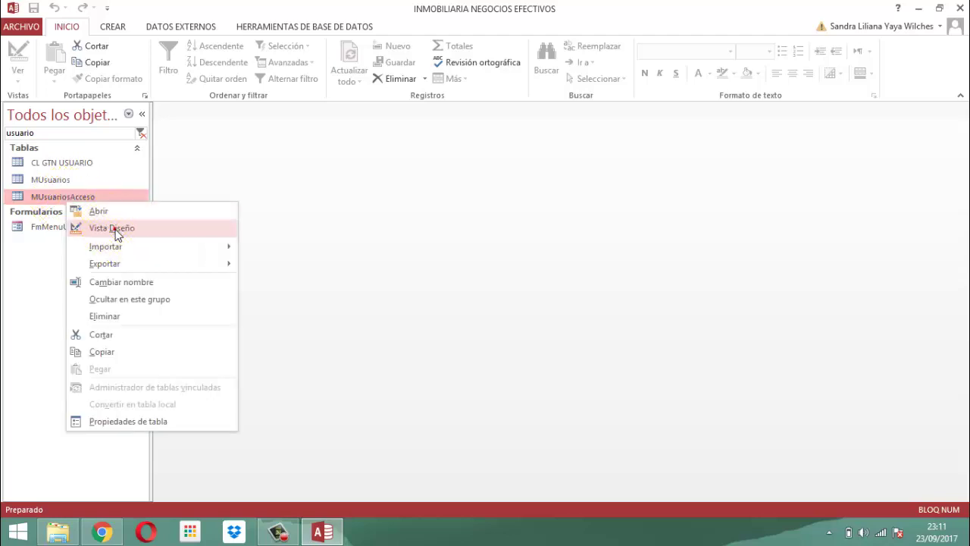
left_click(116, 229)
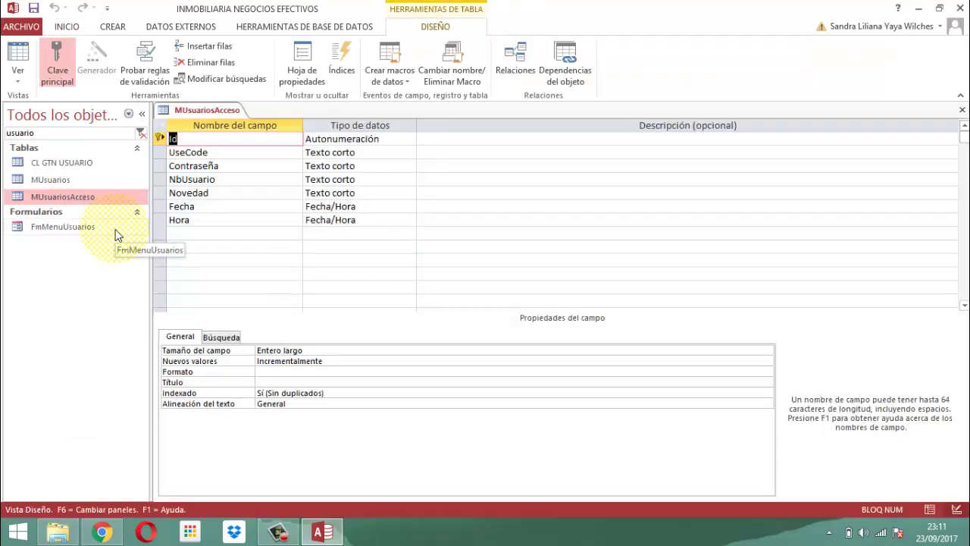
left_click(238, 167)
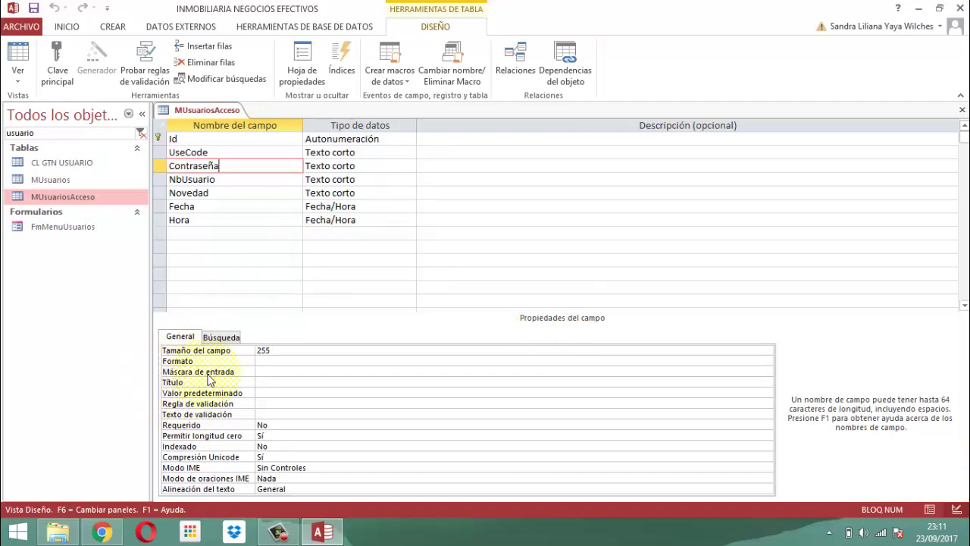
left_click(262, 371)
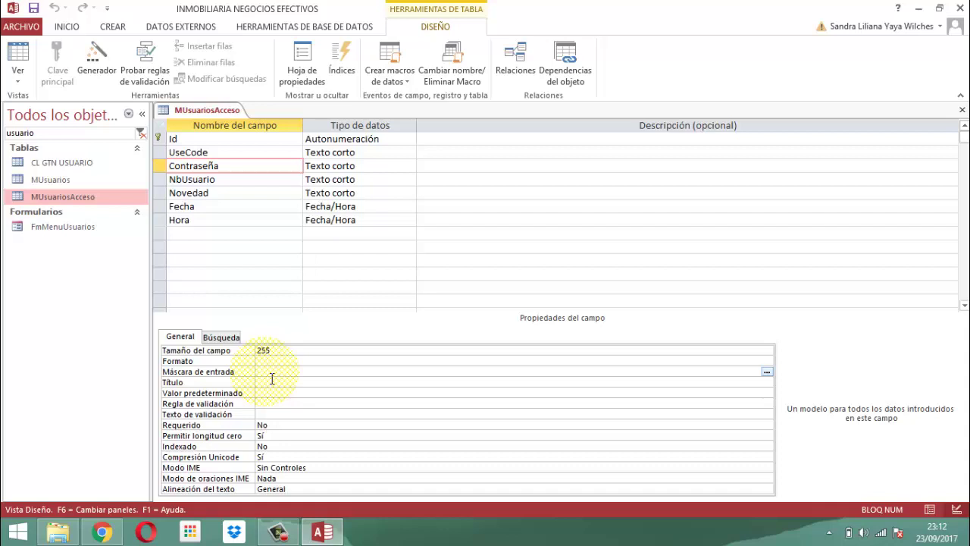
type("contraseña")
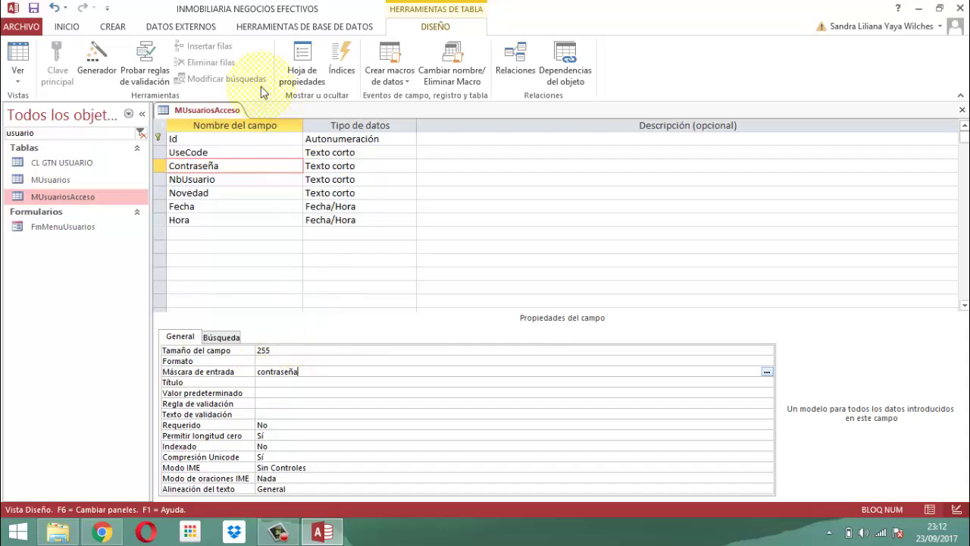
Save the design changes of the MUsuariosAcceso table and switch it to Datasheet view.
right_click(220, 110)
left_click(223, 109)
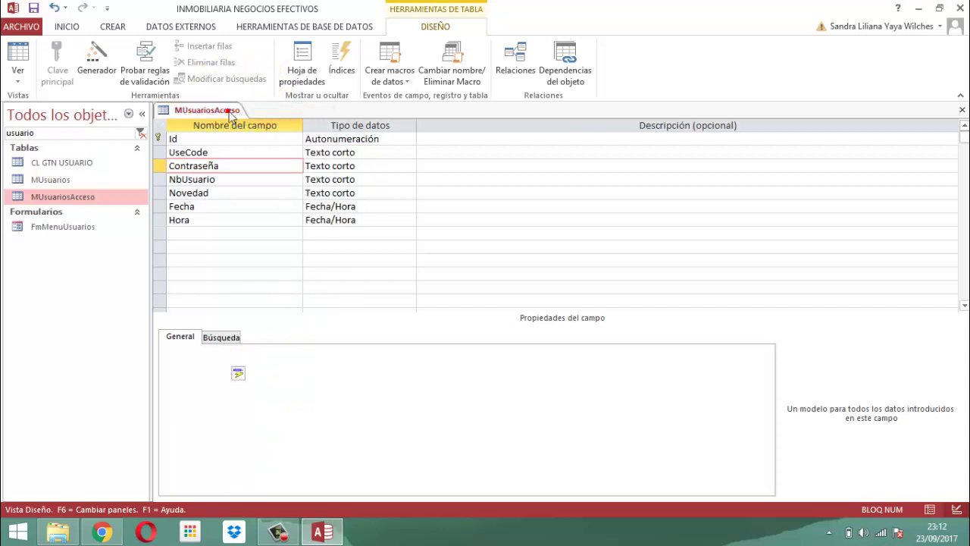
right_click(212, 109)
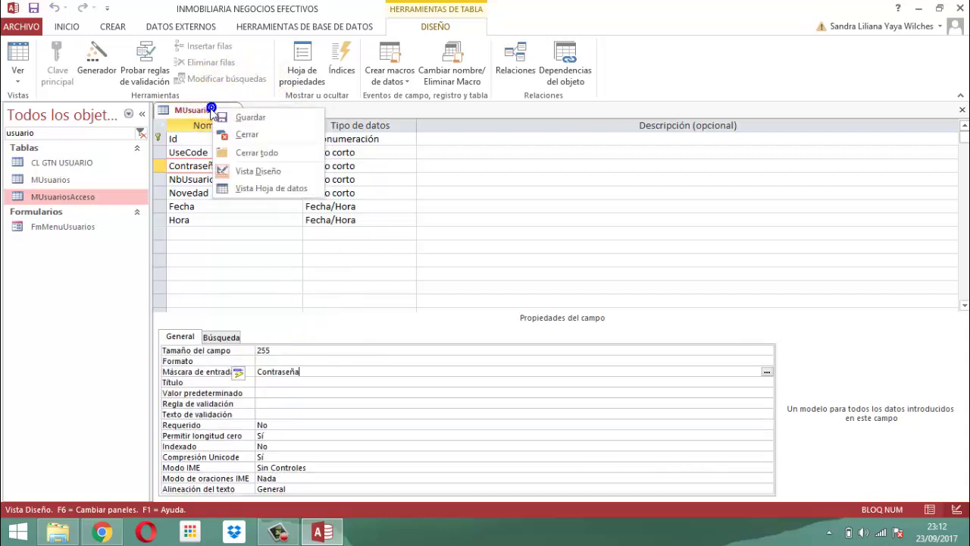
left_click(252, 191)
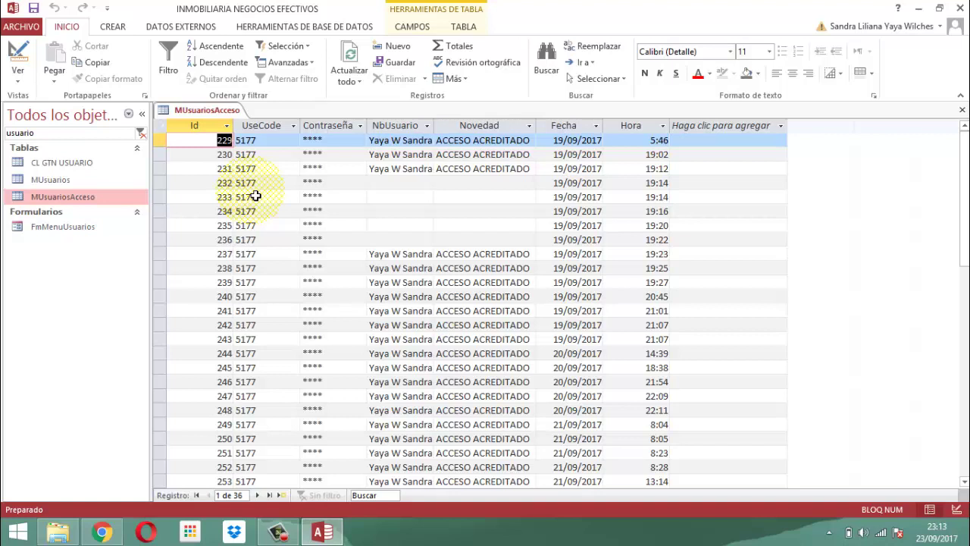
Examine the MUsuariosAcceso records with the masked Contraseña column, selecting the first record and then all records down to the last entries.
left_click(36, 183)
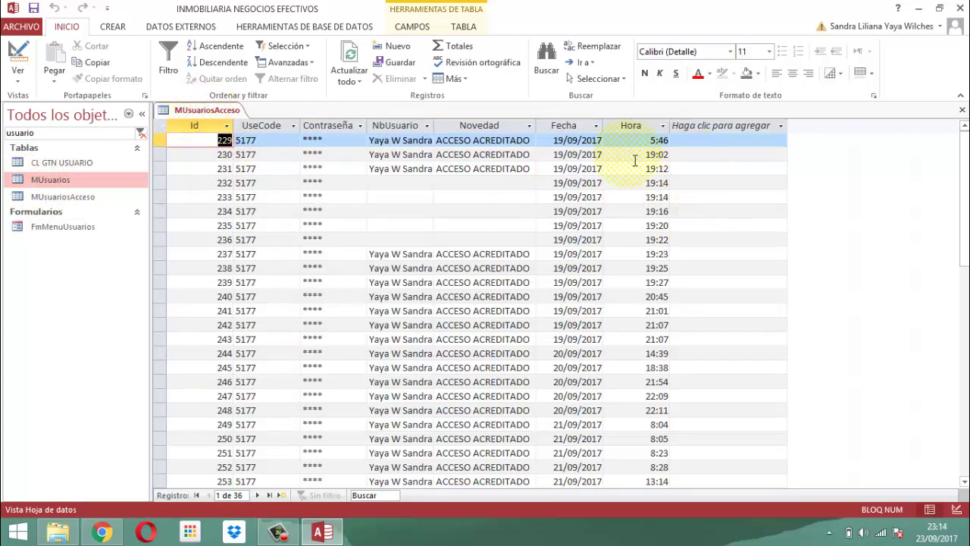
left_click(160, 140)
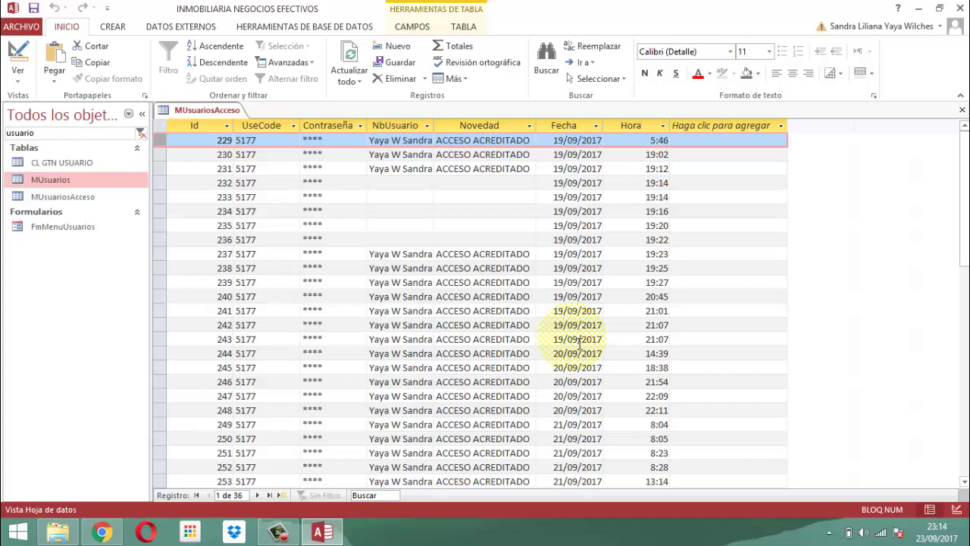
scroll(578, 342, "down", 4)
key("ctrl+a")
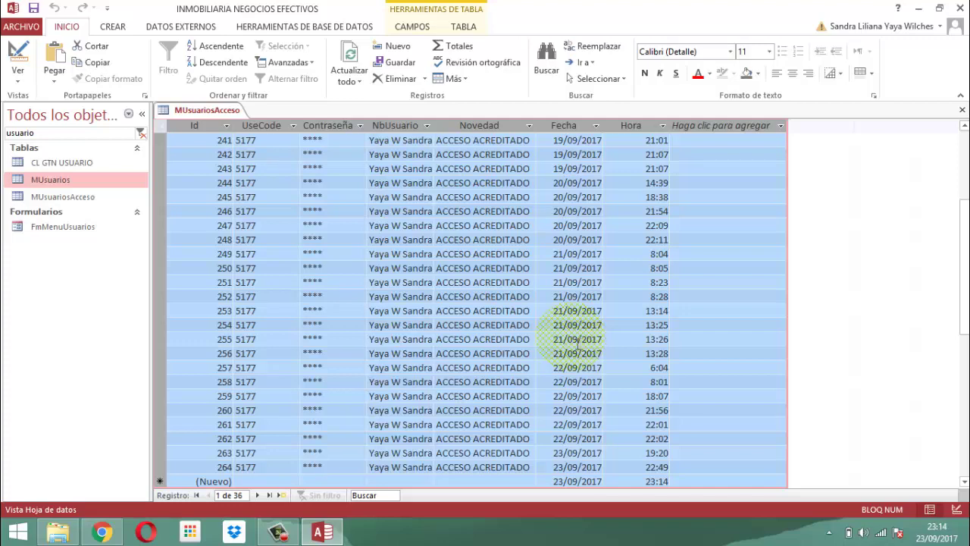
left_click(175, 138)
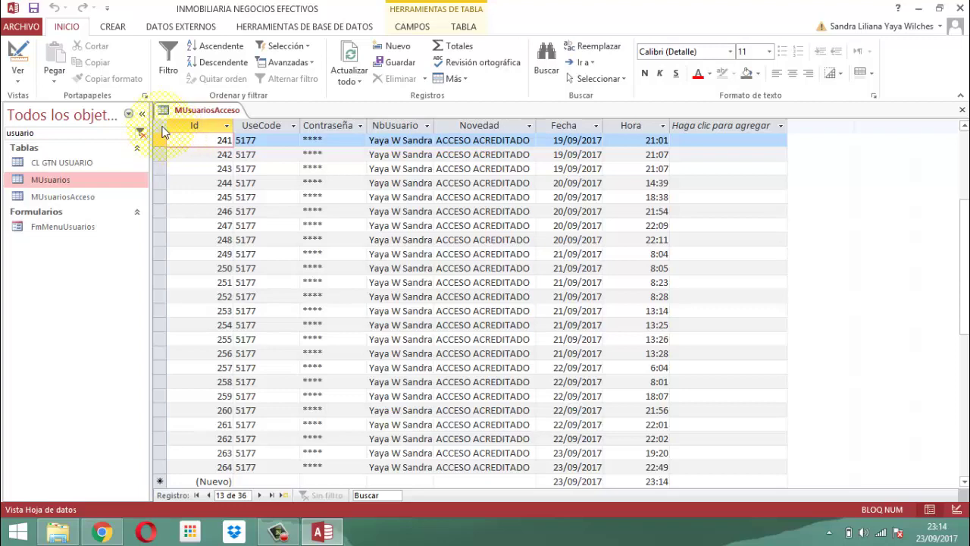
scroll(158, 134, "up", 4)
left_click(160, 127)
left_click(193, 145)
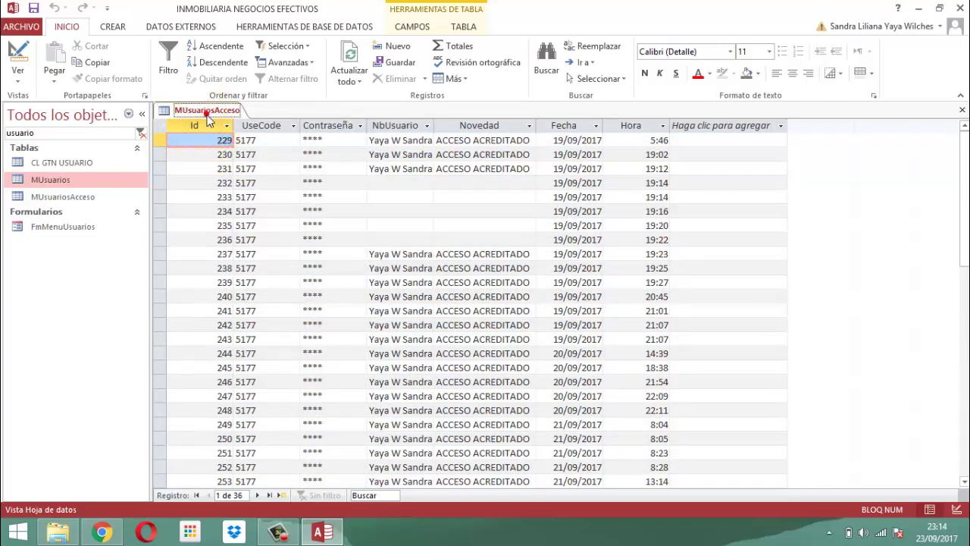
Check the Id column of MUsuariosAcceso from the first to the last record and close the table.
left_click(192, 154)
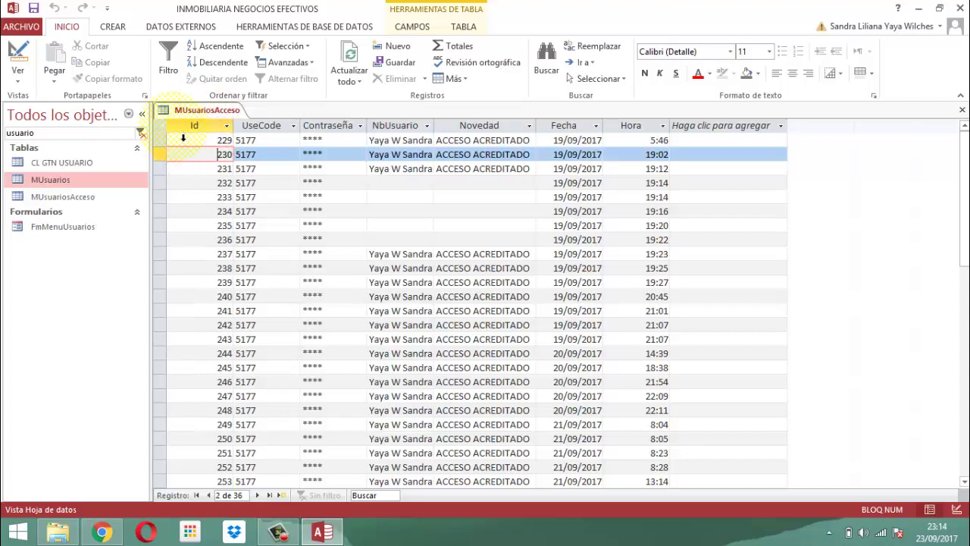
left_click(174, 127)
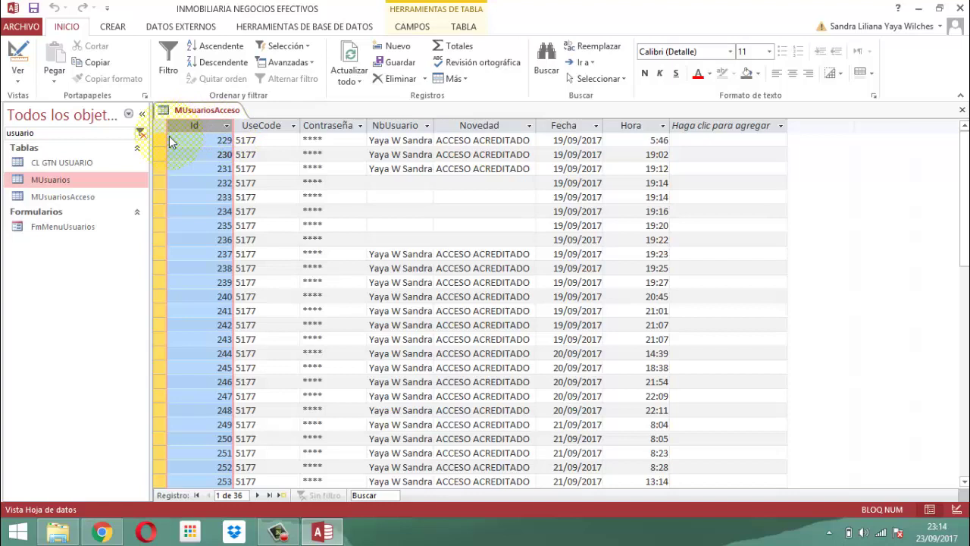
key("ctrl+End")
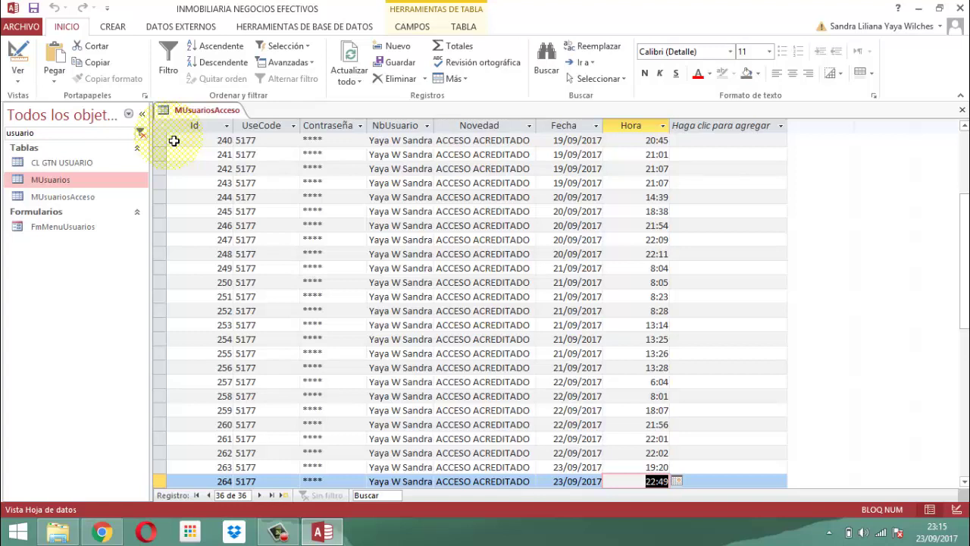
key("ctrl+Home")
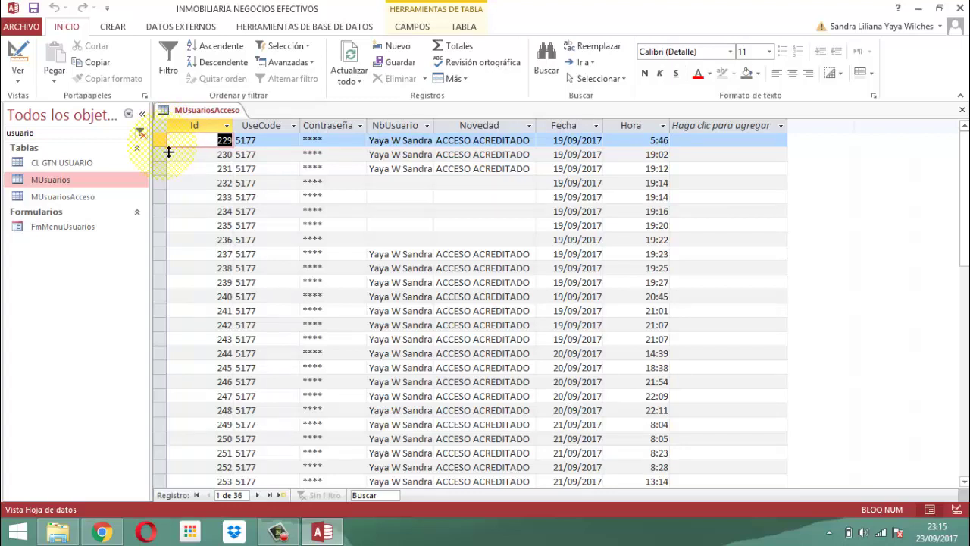
left_click(191, 168)
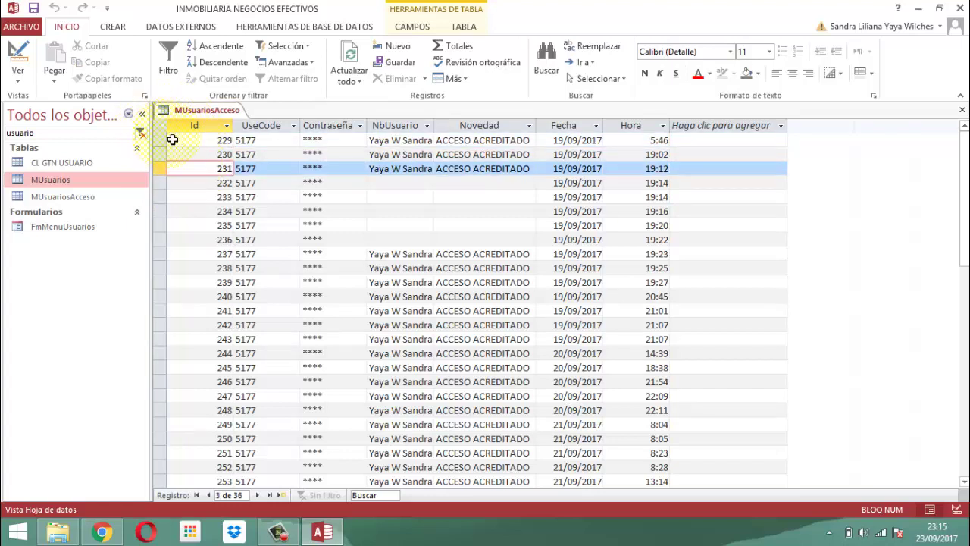
left_click(181, 141)
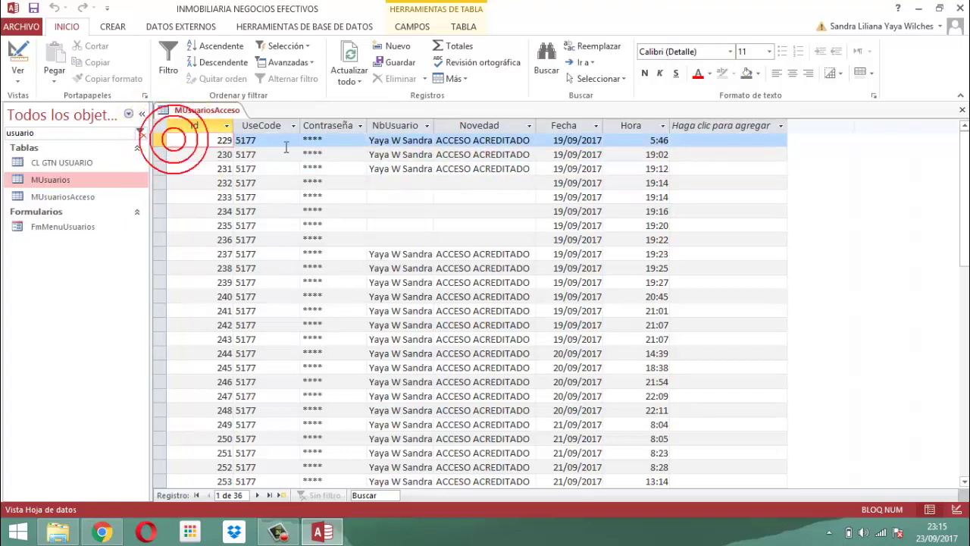
right_click(212, 112)
left_click(209, 111)
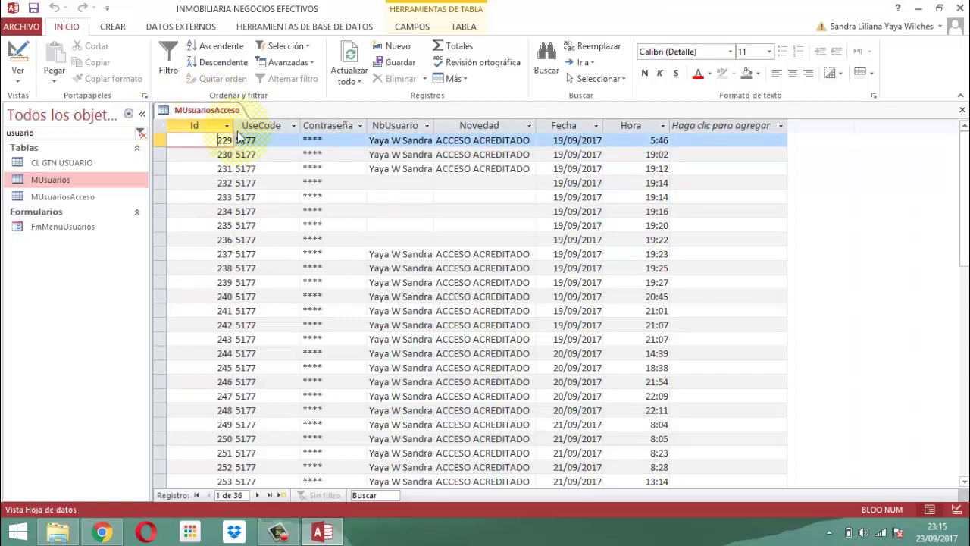
right_click(210, 112)
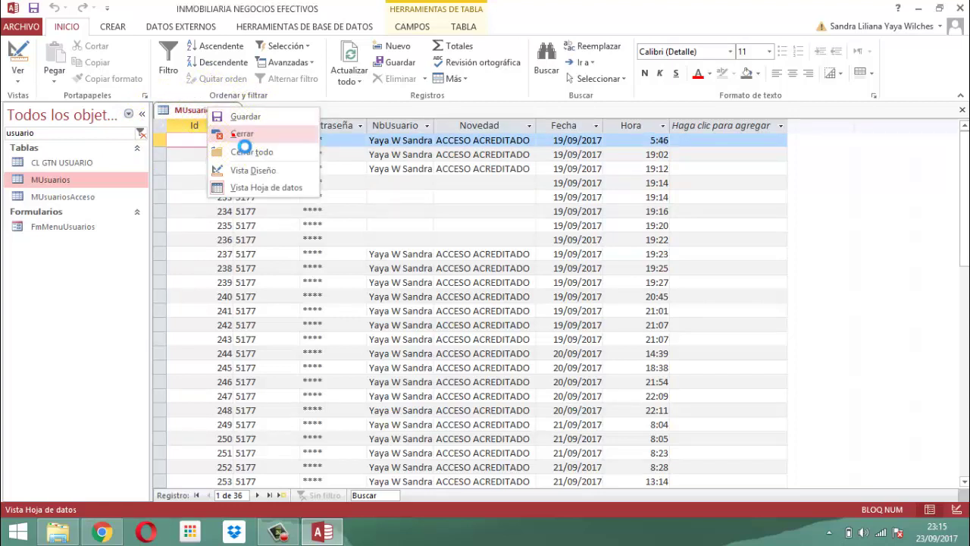
left_click(241, 133)
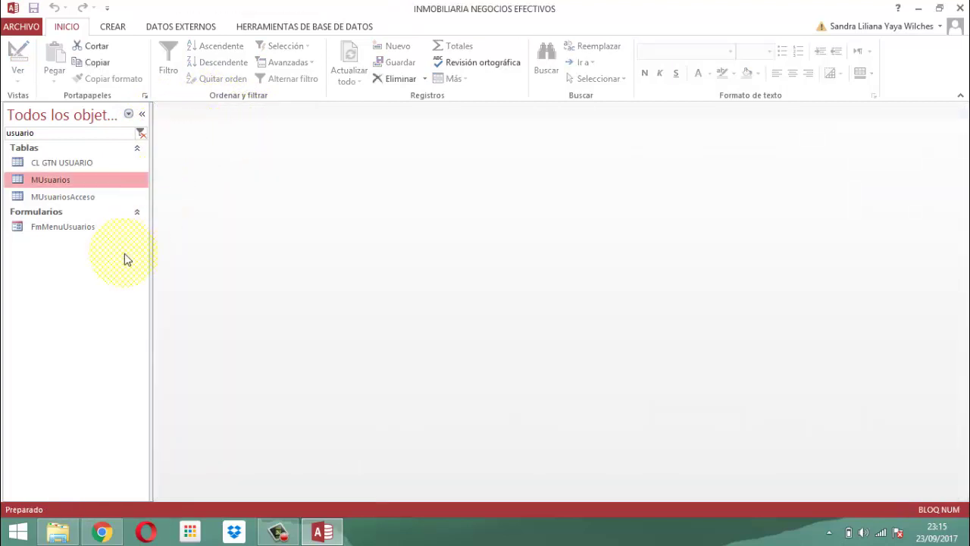
Reopen the MUsuariosAcceso table and try to erase the Id value of its first record.
double_click(63, 197)
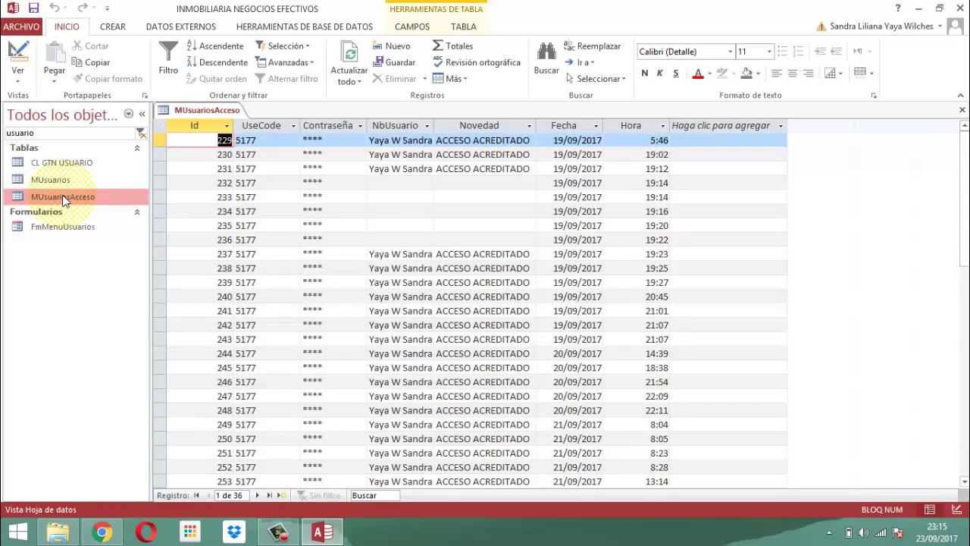
left_click(195, 139)
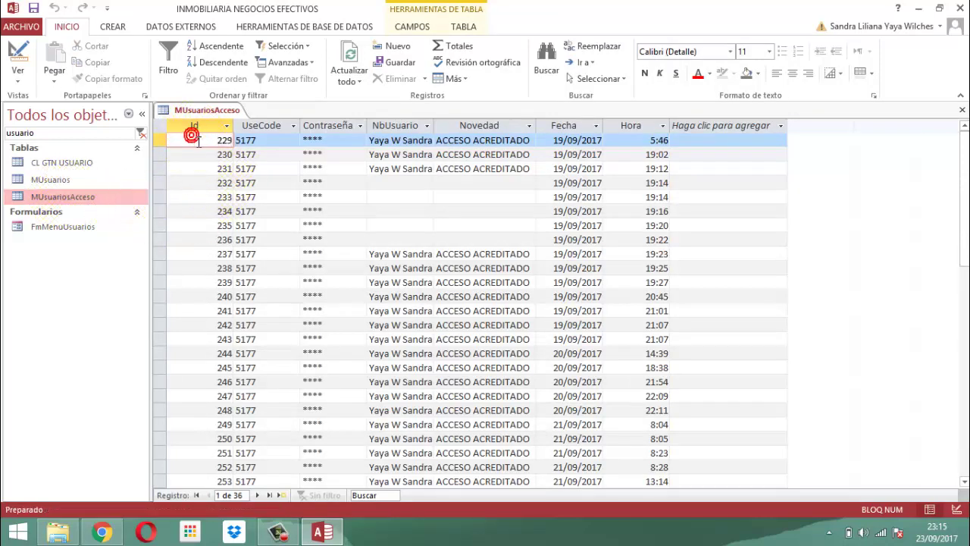
key("BackSpace")
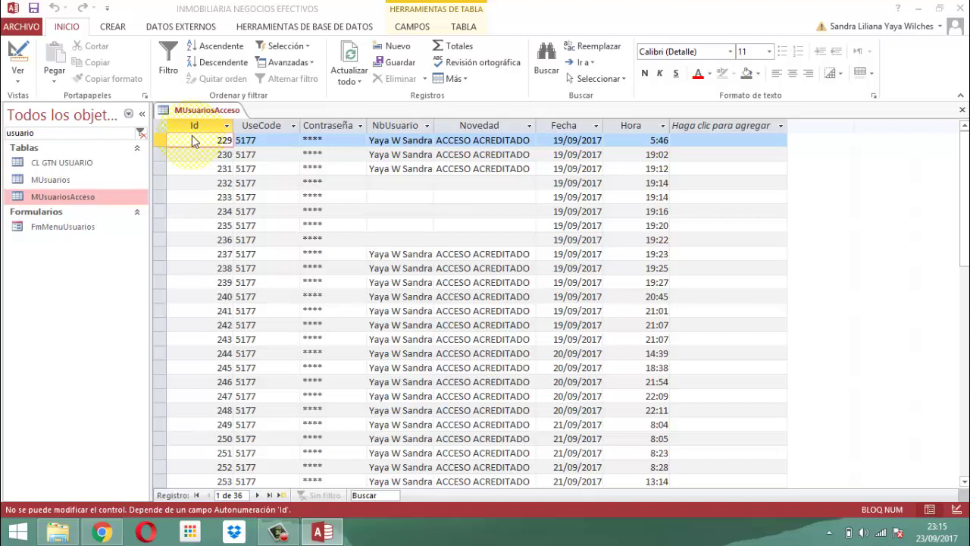
left_click(199, 142)
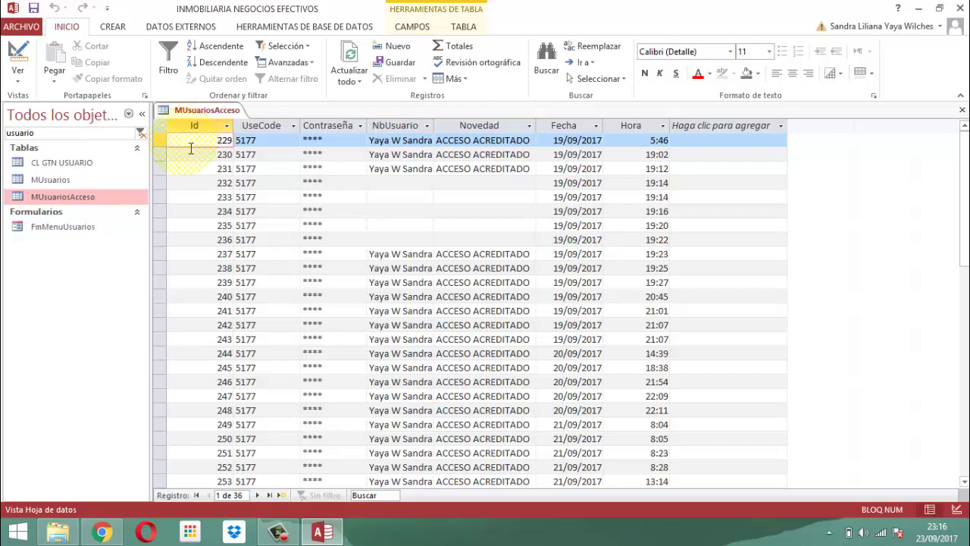
Review MUsuariosAcceso between its first record and the new-record row, then close the table.
key("ctrl+plus")
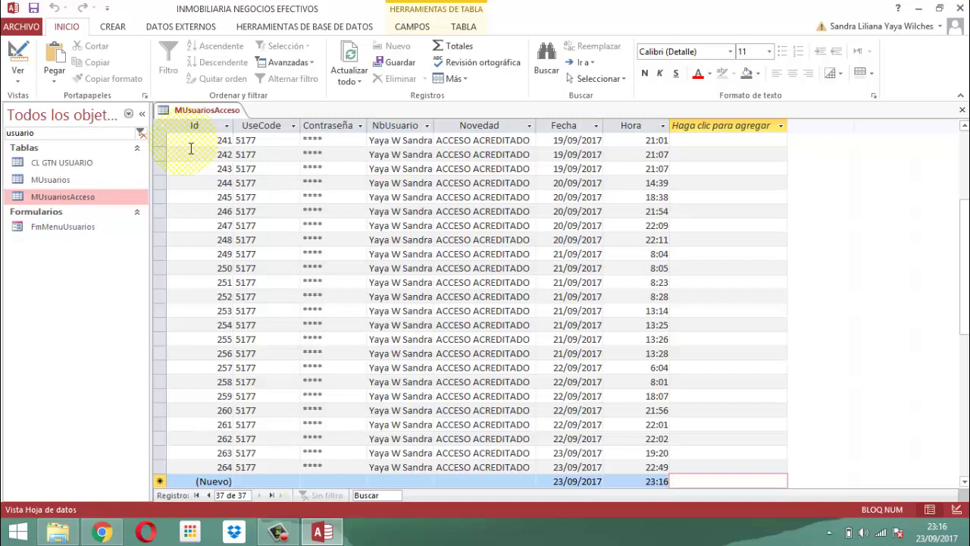
key("ctrl+Home")
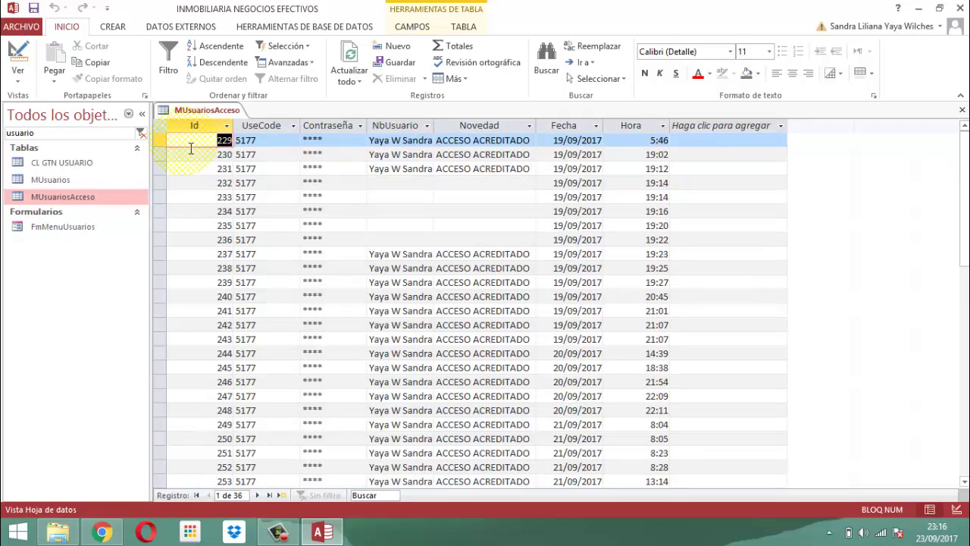
key("End")
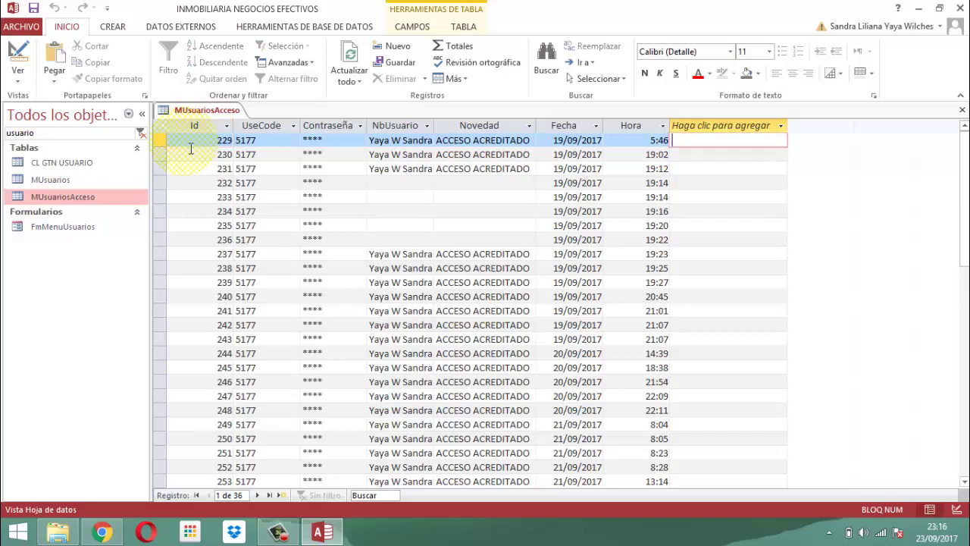
key("Home")
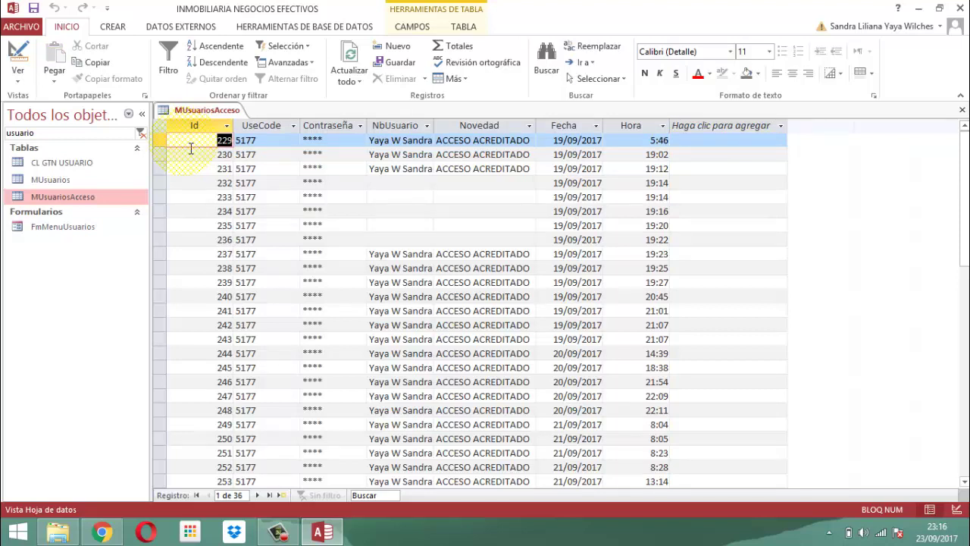
key("ctrl+End")
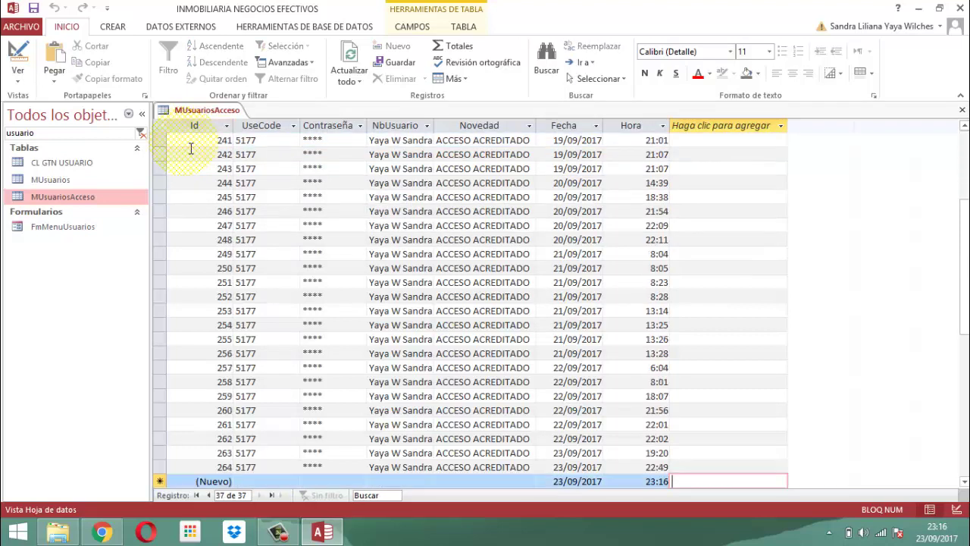
key("ctrl+Home")
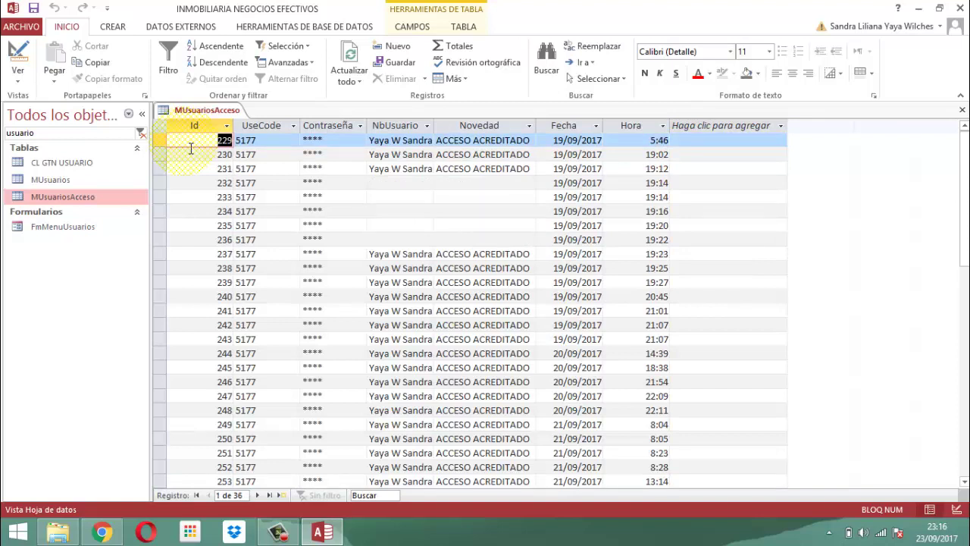
left_click(189, 143)
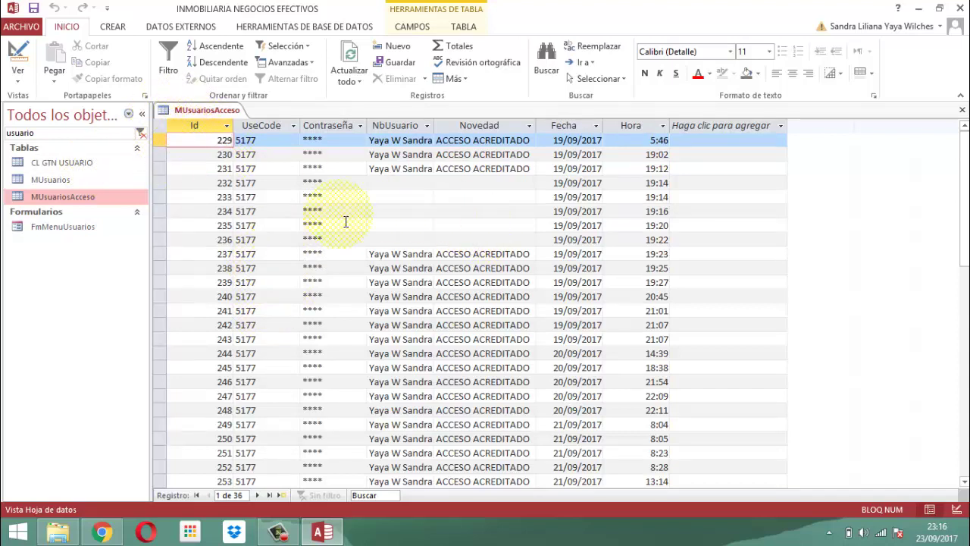
right_click(231, 110)
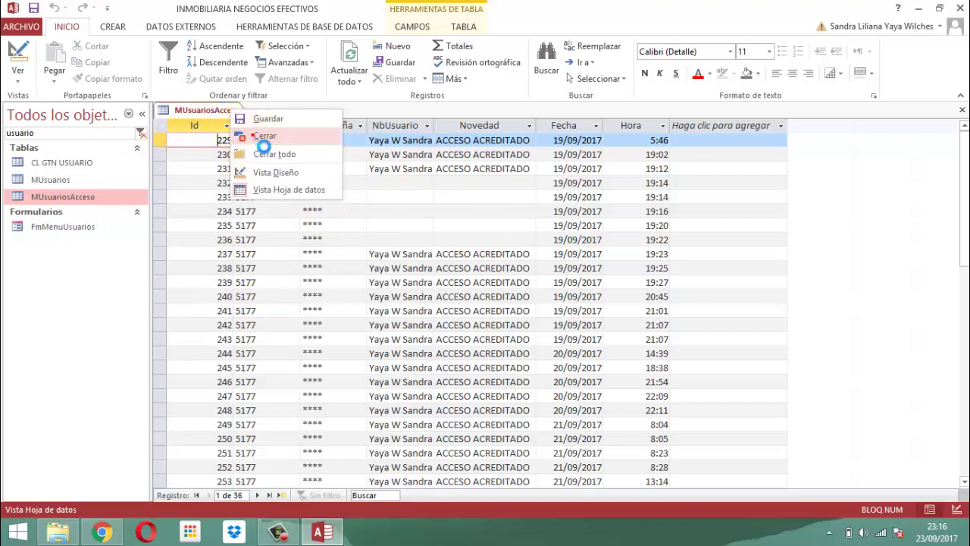
left_click(263, 142)
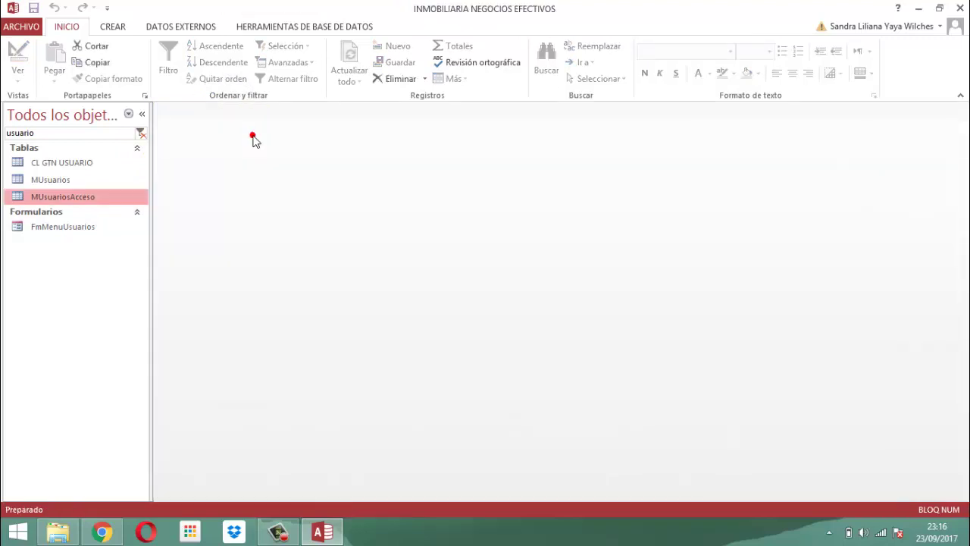
Restart the Inmobiliaria Negocios Efectivos database from its folder and close its start form.
left_click(957, 9)
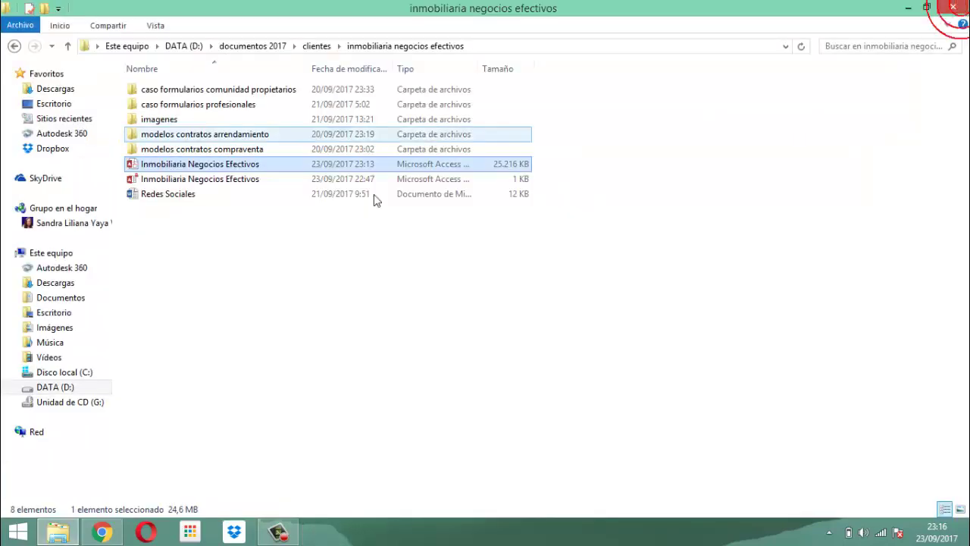
double_click(165, 164)
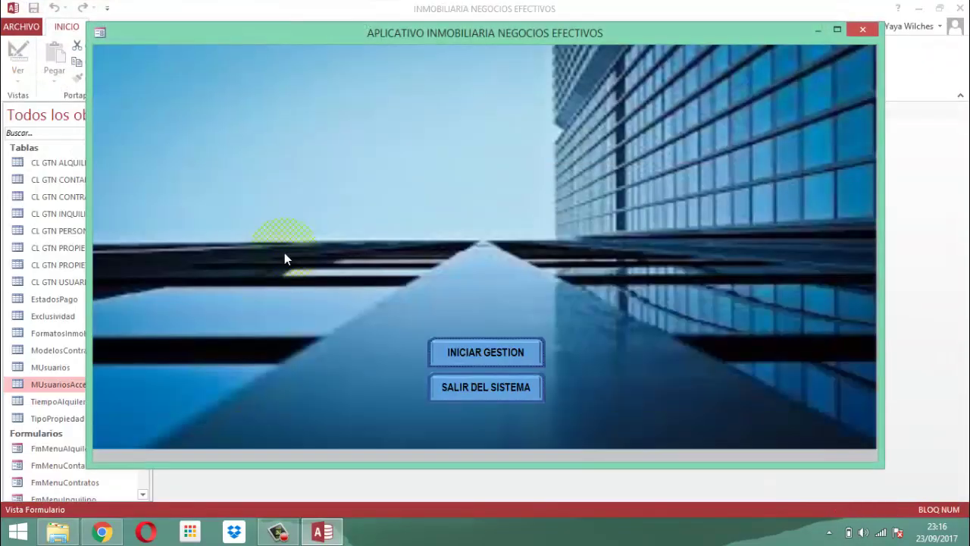
left_click(438, 349)
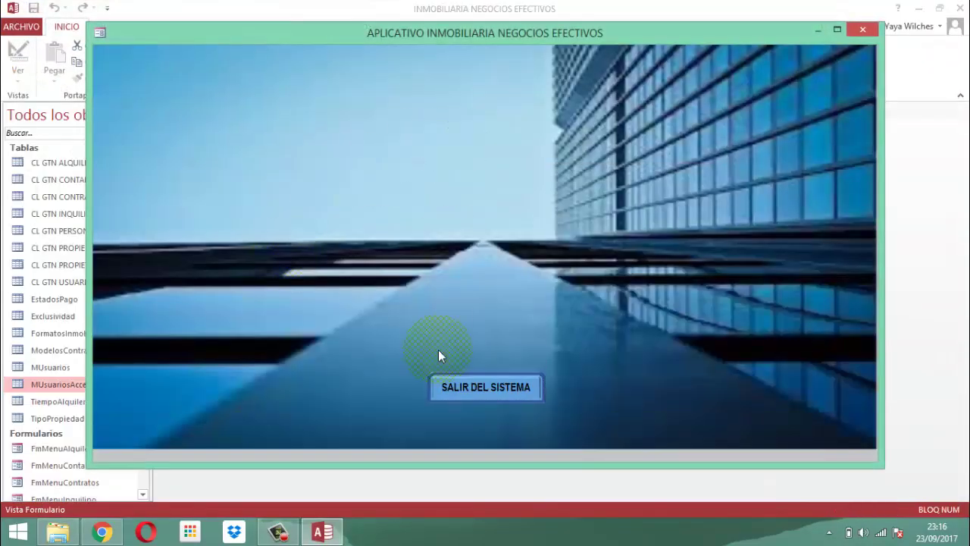
left_click(862, 29)
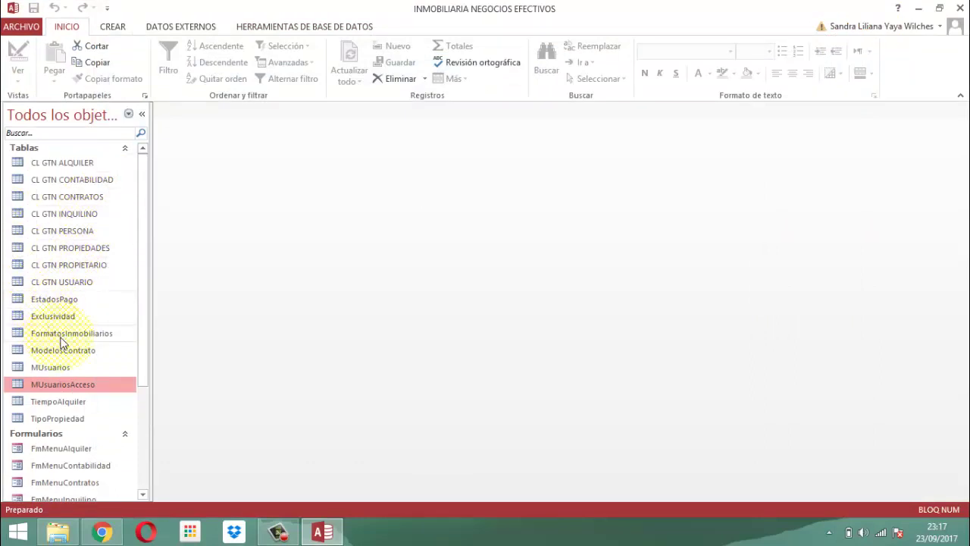
Filter the database objects by "usu" and open the MUsuariosAcceso table.
left_click(38, 136)
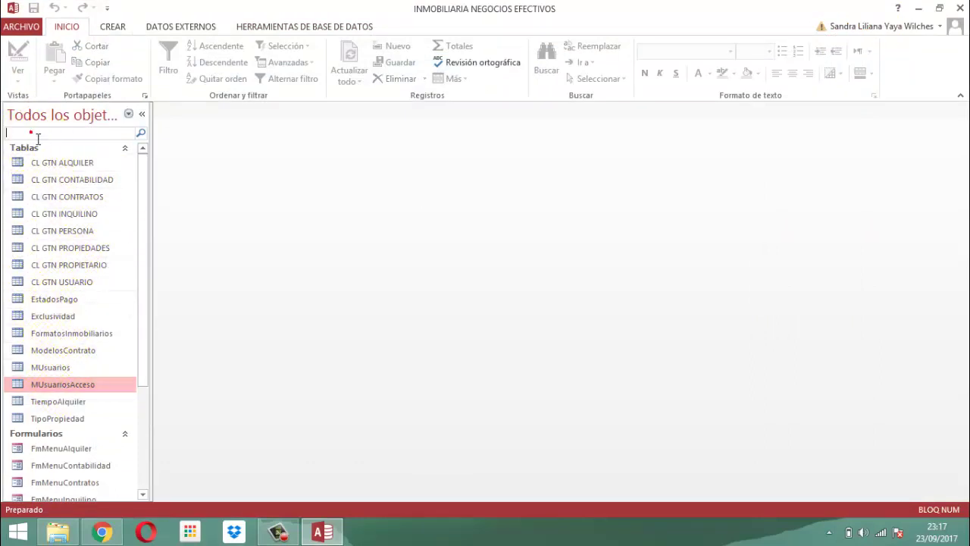
type("usu")
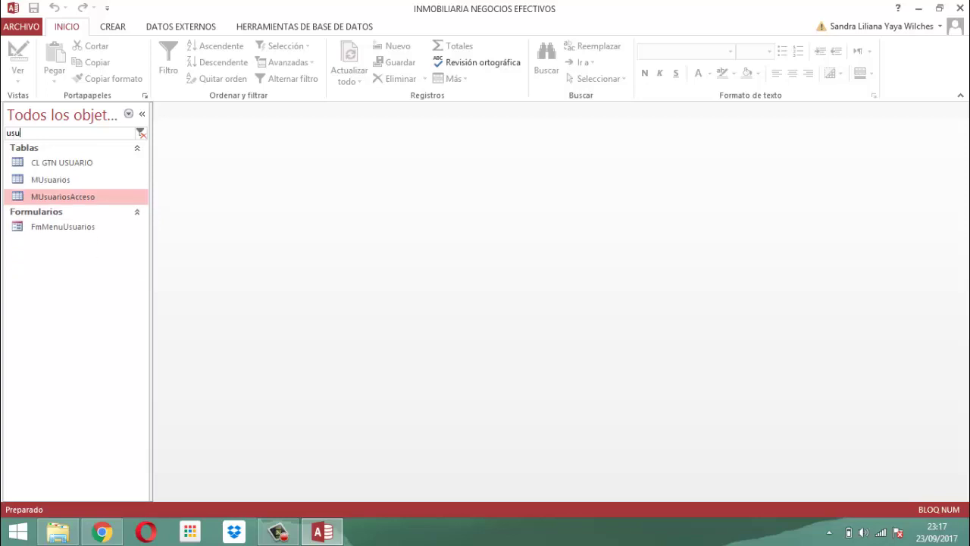
double_click(38, 197)
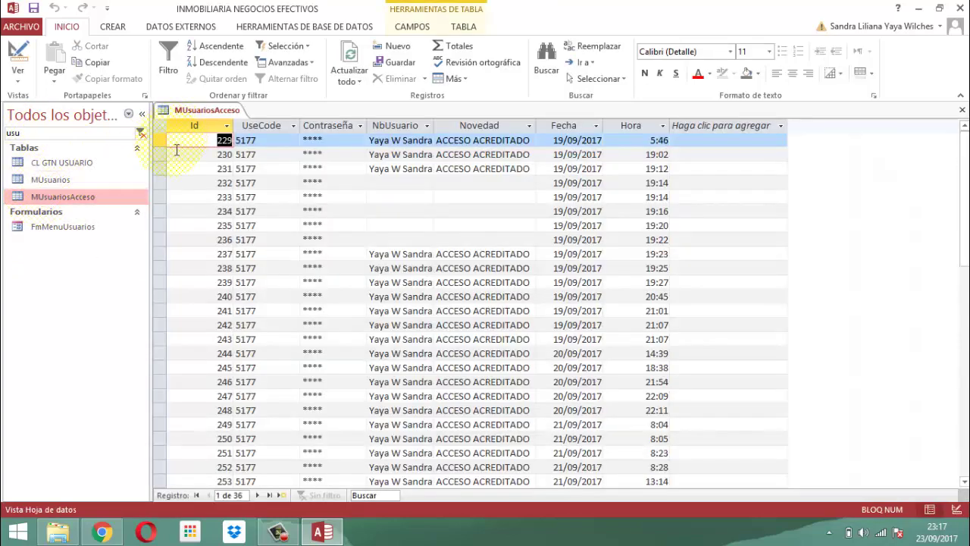
left_click(223, 140)
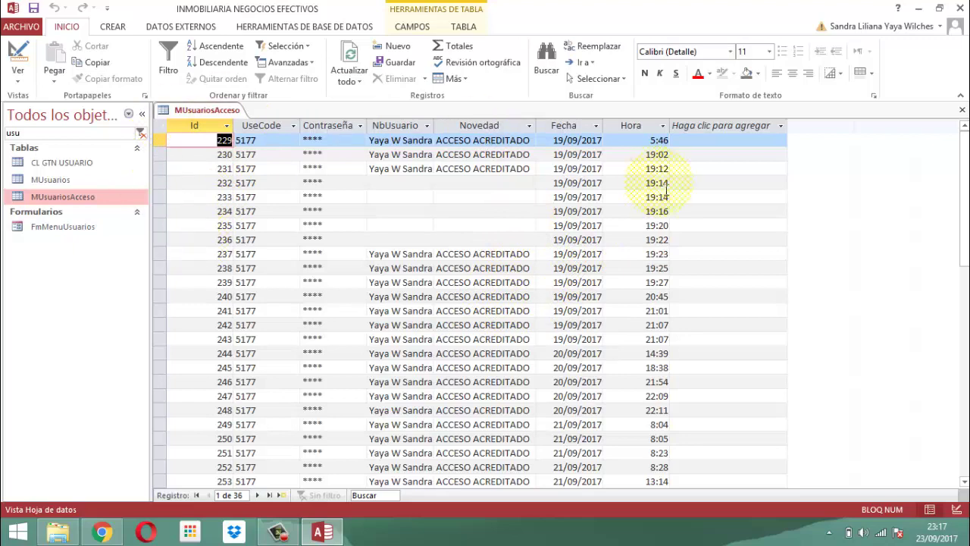
Delete the MUsuariosAcceso records from Id 241 through the last record.
left_click(157, 127)
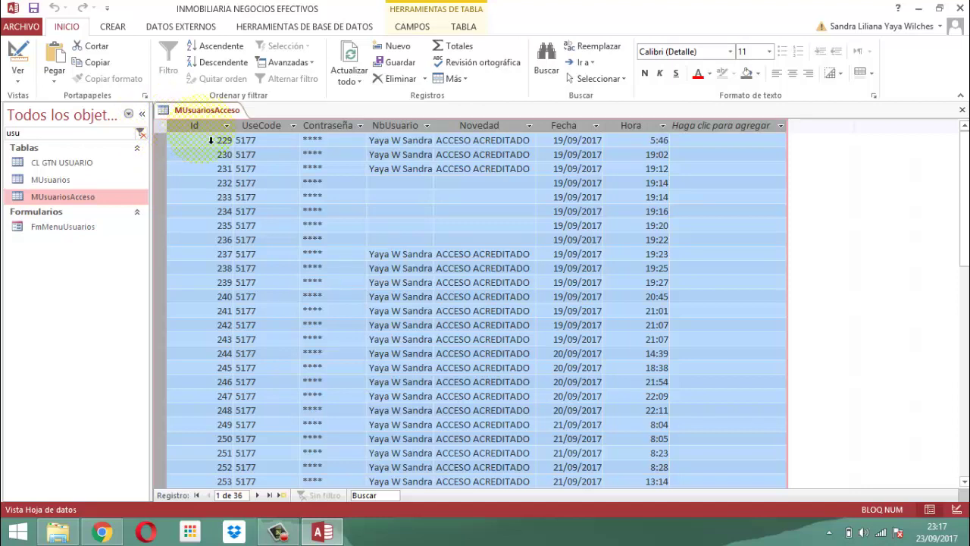
left_click(174, 143)
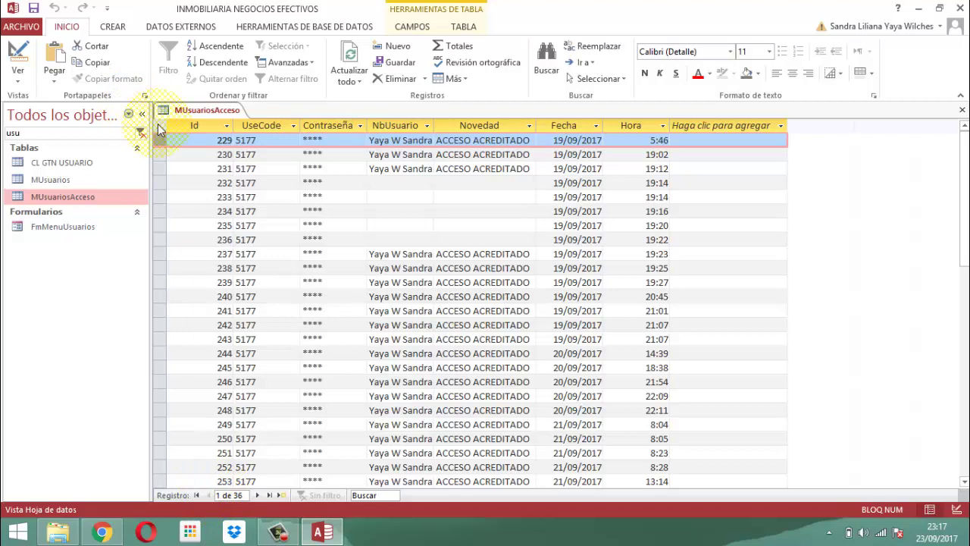
scroll(159, 128, "down", 4)
left_click(158, 125)
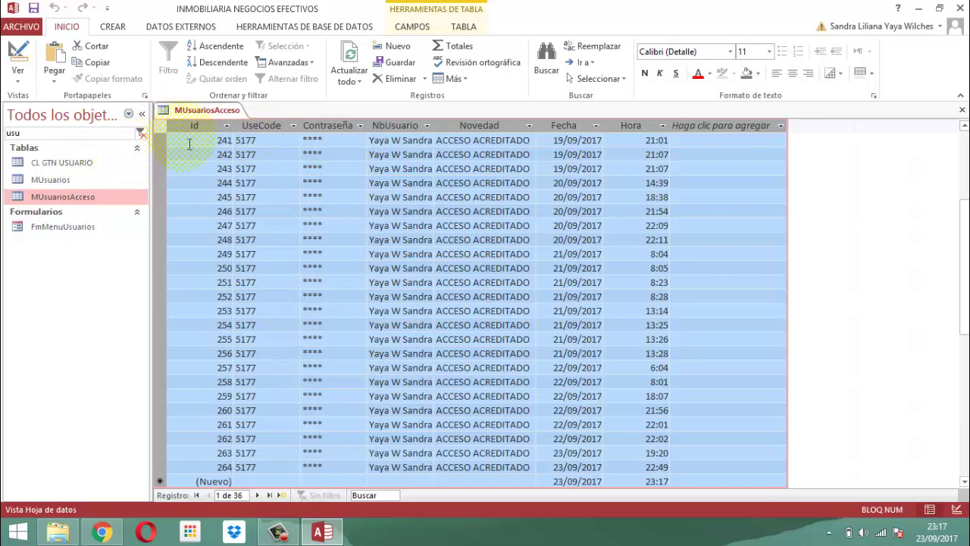
left_click(189, 142)
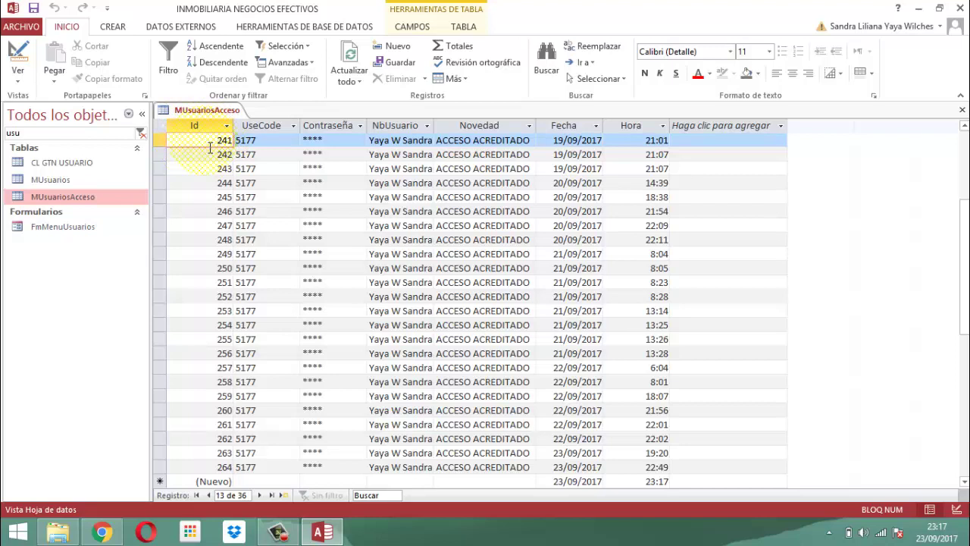
left_click(172, 147)
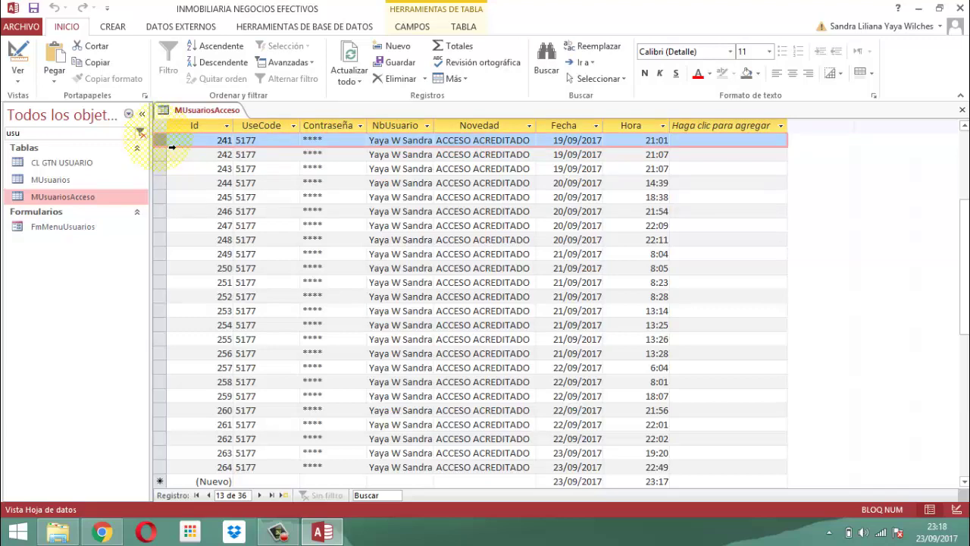
key("ctrl+a")
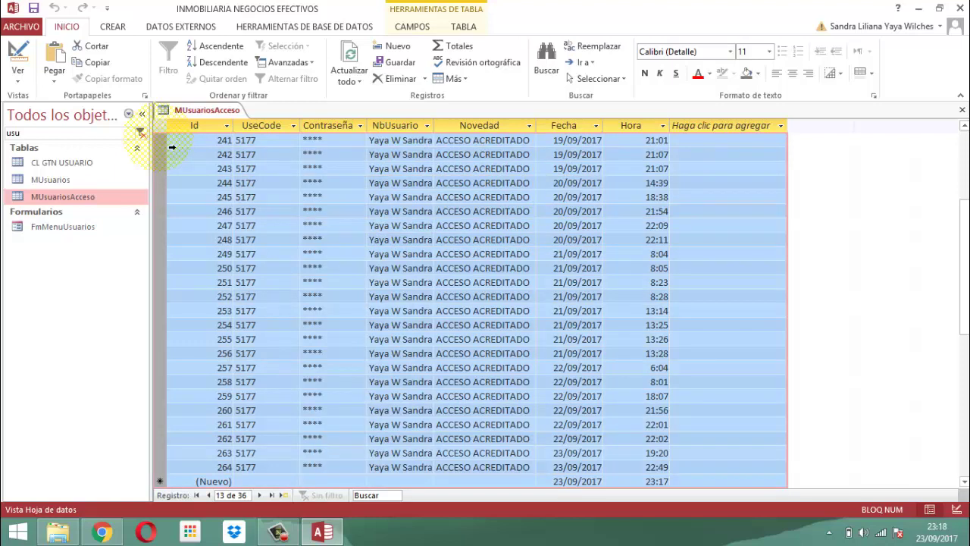
left_click(393, 79)
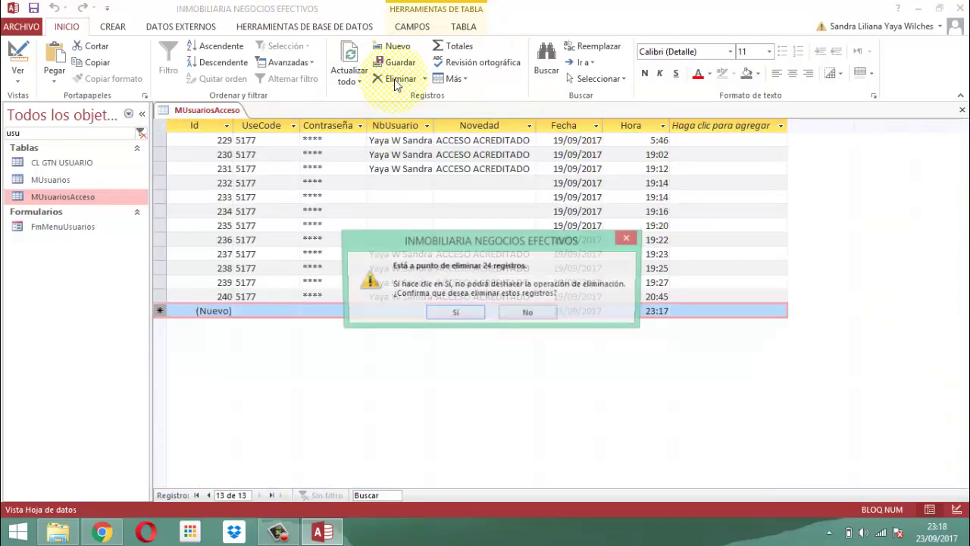
left_click(449, 313)
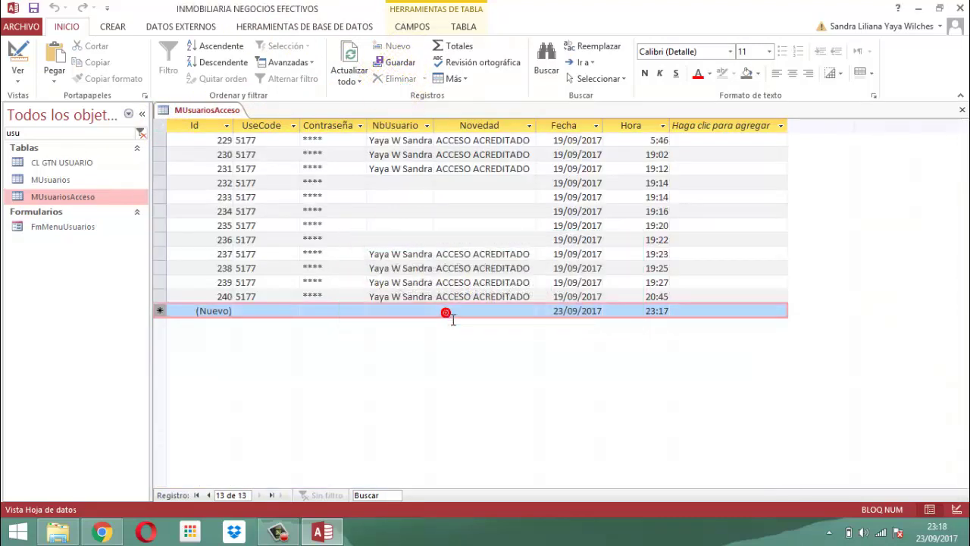
Delete all the remaining records of MUsuariosAcceso and close the table.
left_click(158, 140)
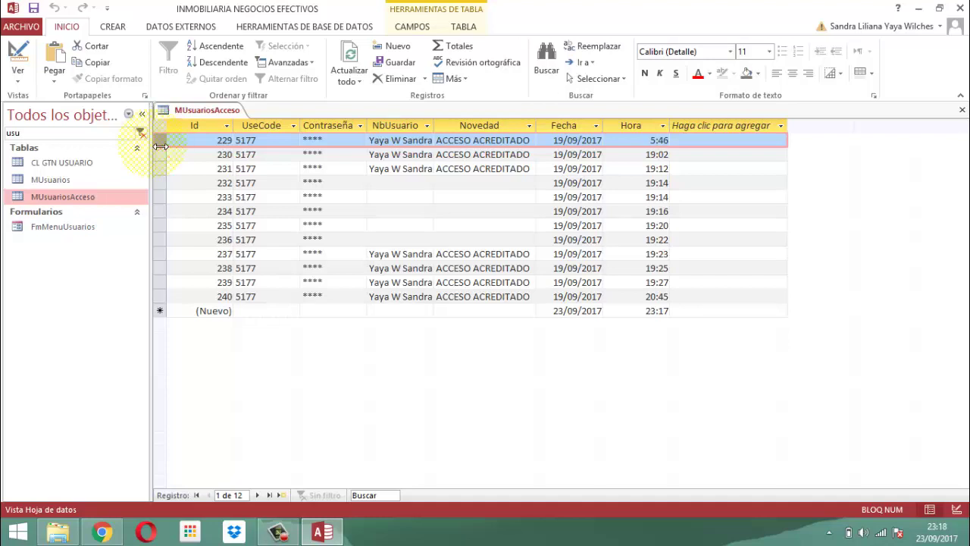
key("ctrl+a")
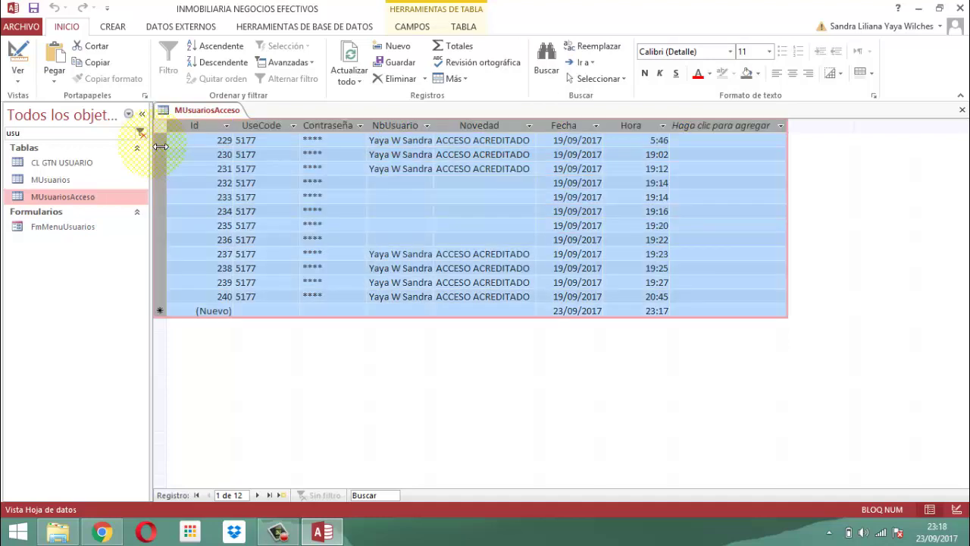
left_click(397, 79)
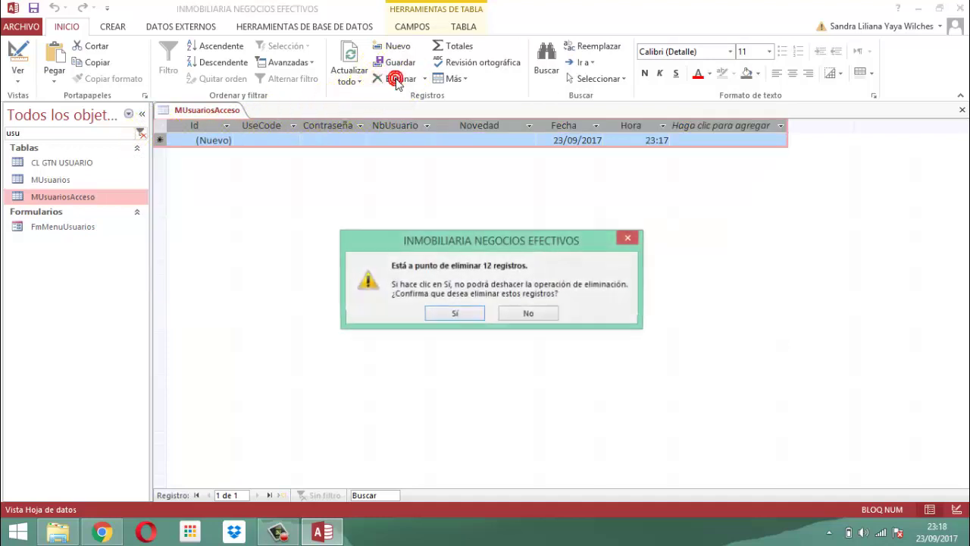
left_click(461, 314)
right_click(195, 110)
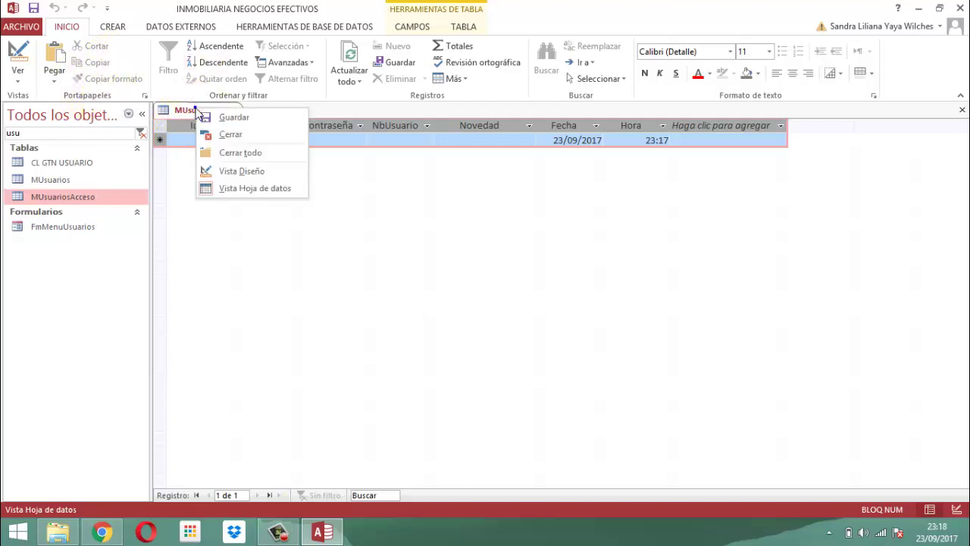
left_click(230, 134)
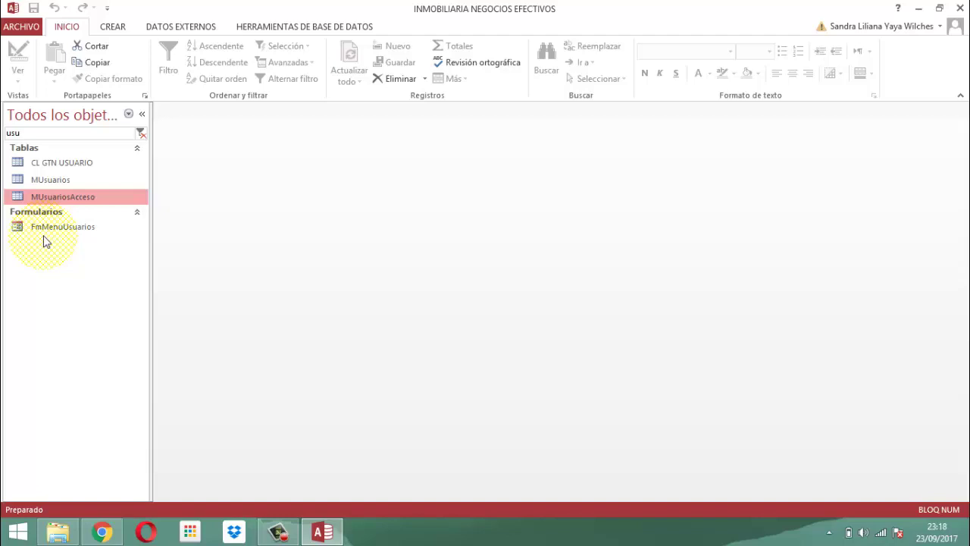
Open the MUsuarios table in Design view and check the properties of its Usuario and Contraseña fields.
left_click(56, 180)
double_click(56, 180)
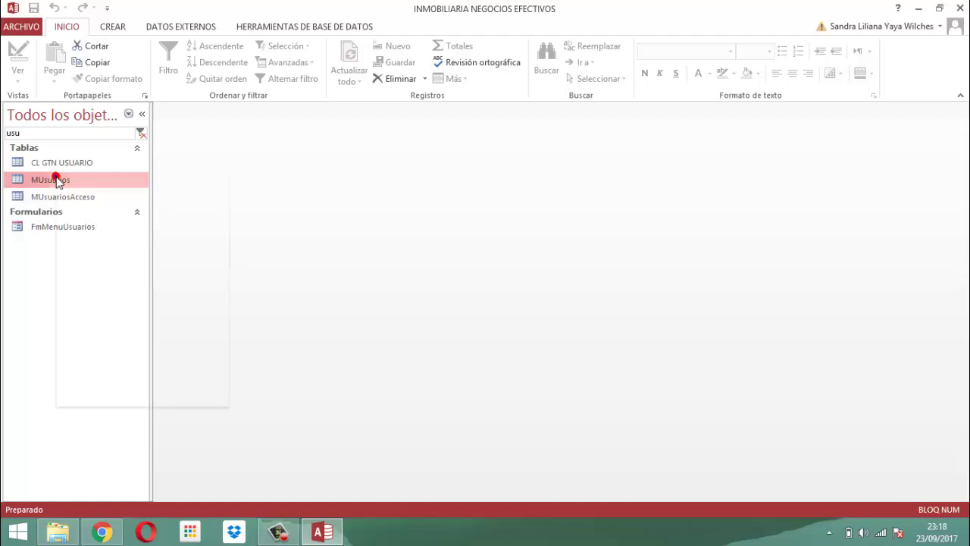
left_click(112, 205)
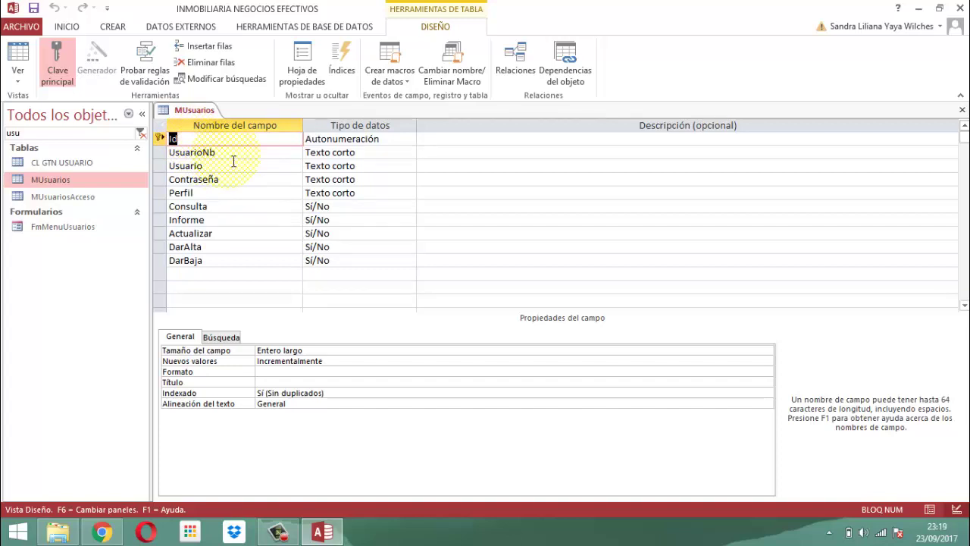
left_click(227, 165)
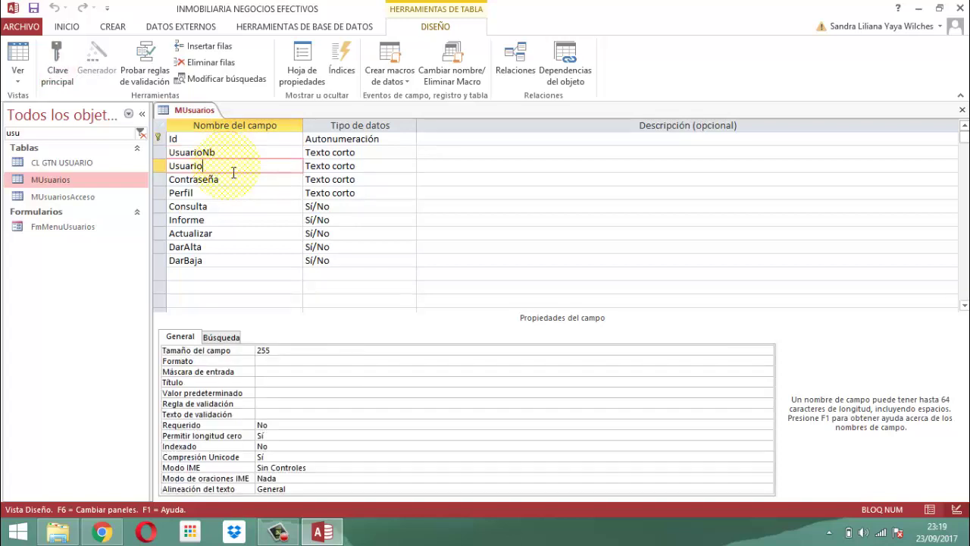
left_click(231, 178)
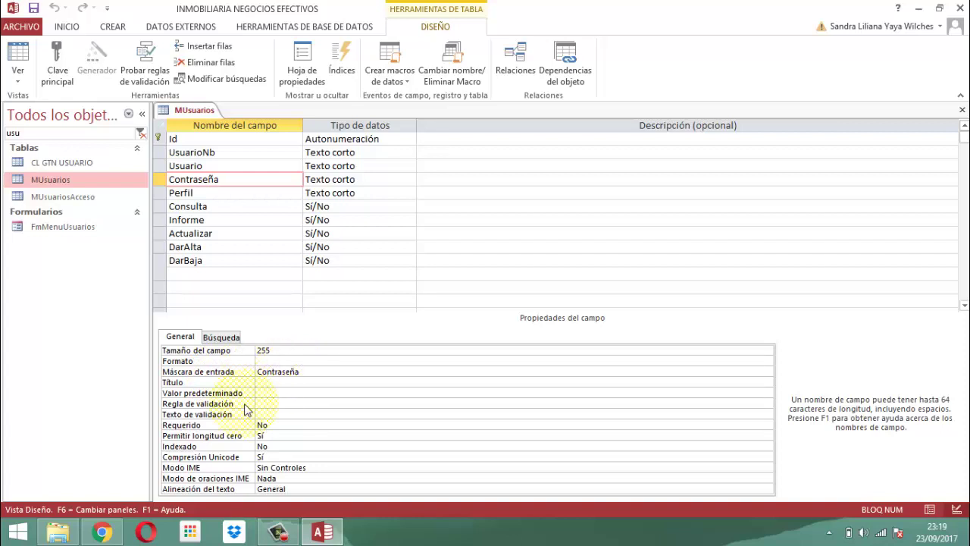
Open the Perfil field's lookup value list for editing and replace the item Vendedor with Agente.
left_click(210, 199)
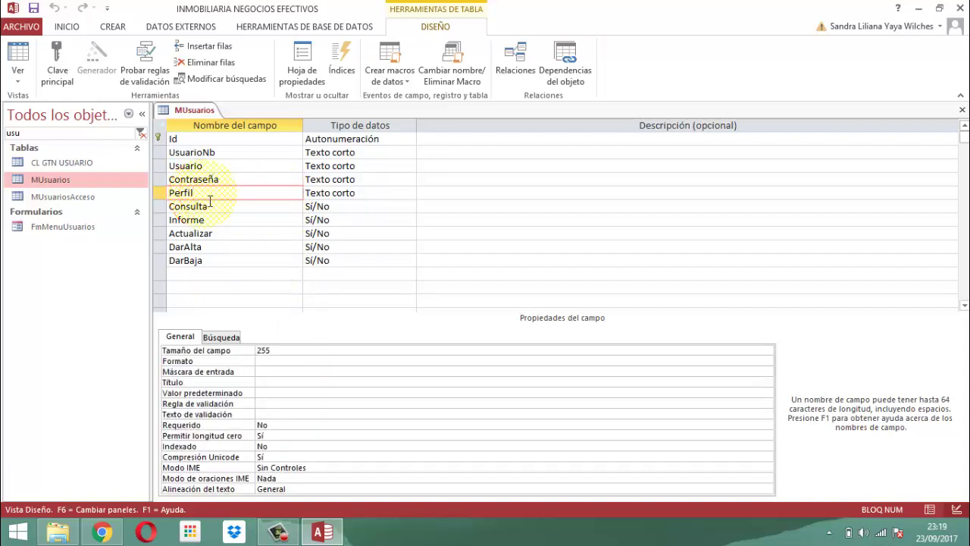
left_click(216, 340)
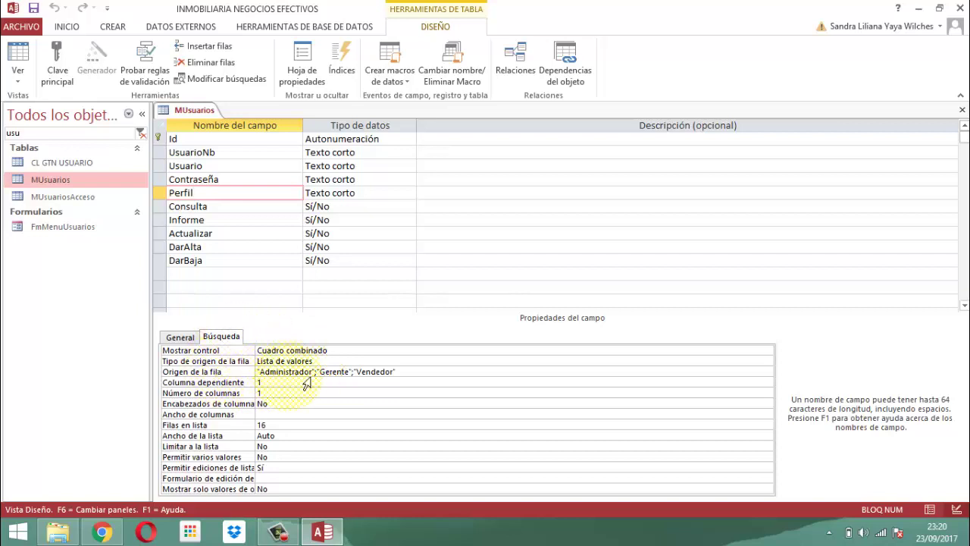
left_click(415, 374)
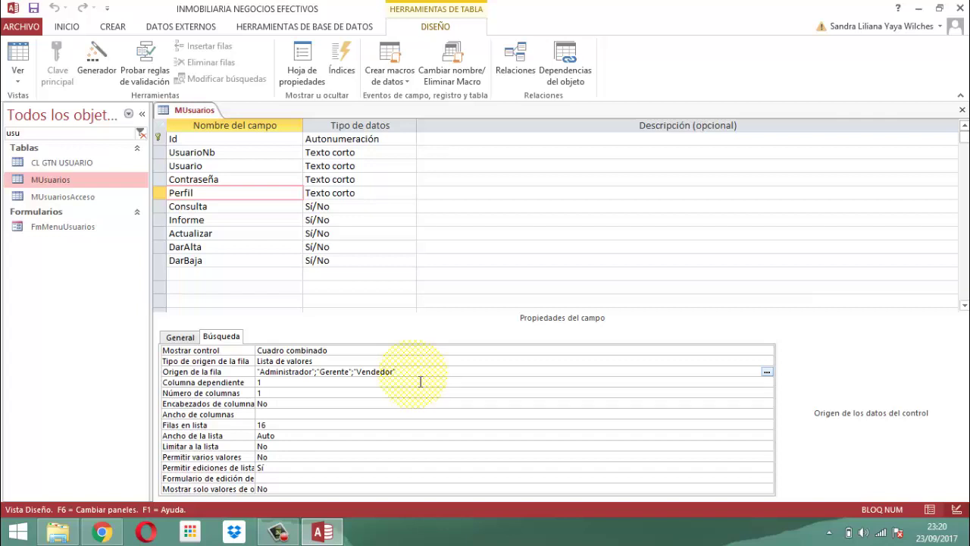
left_click(766, 372)
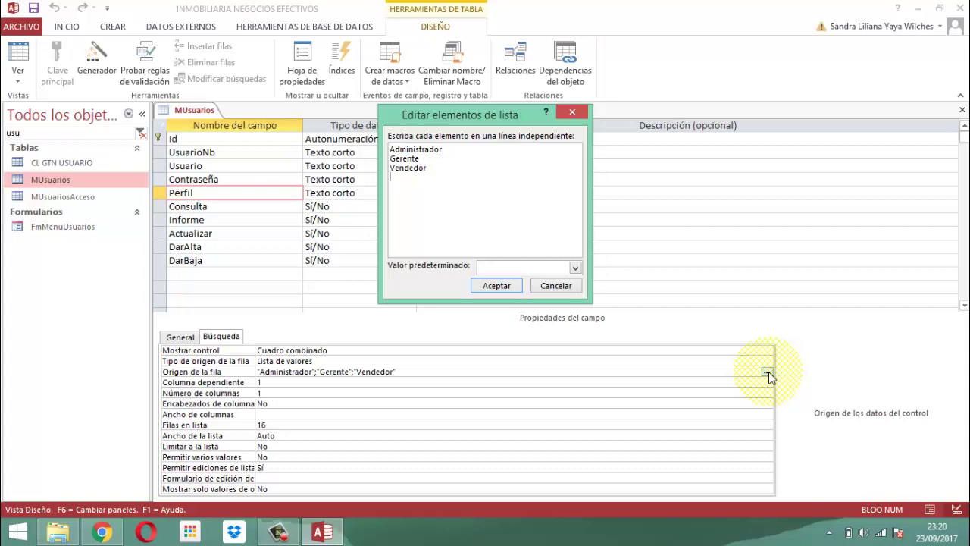
left_click(436, 170)
left_click_drag(425, 177, 371, 176)
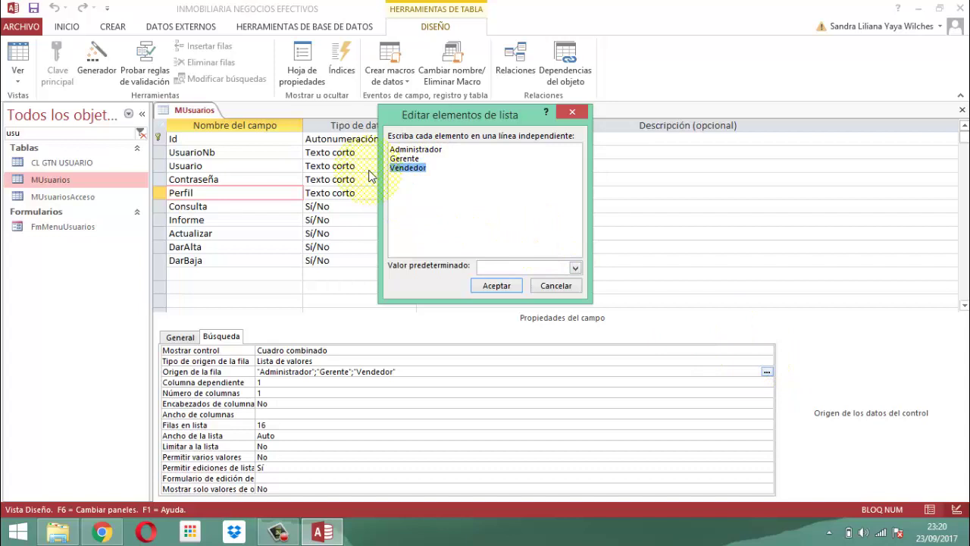
type("Agente")
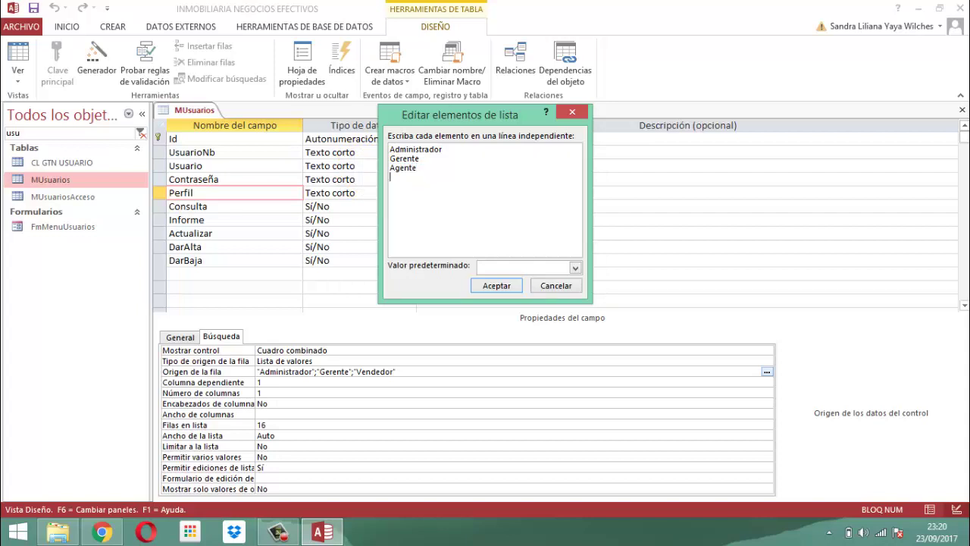
Add the items Normal and Invitado below Agente in the Perfil value list.
key("Return")
type("Nom")
key("BackSpace")
key("BackSpace")
type("ormal")
type("Invitado")
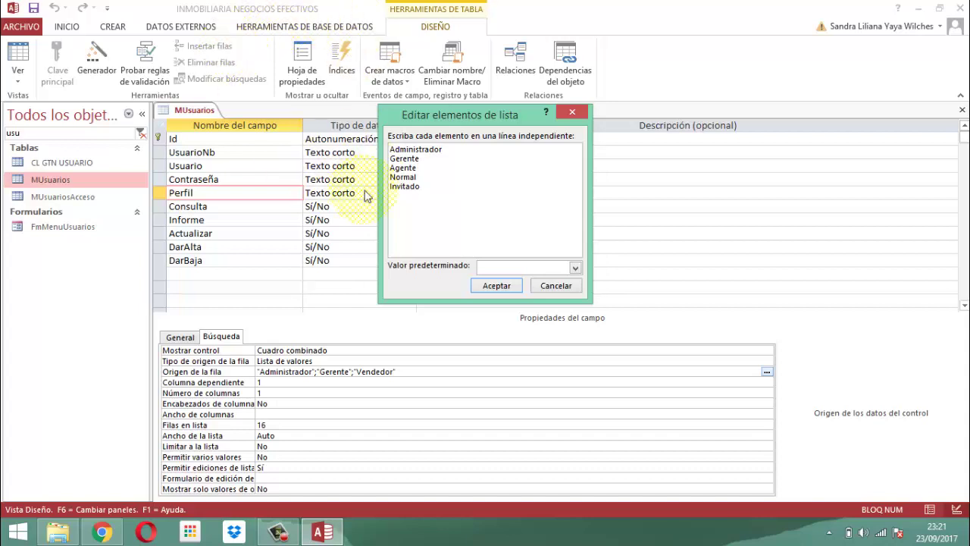
Add the items Seguimiento and Asesor Jurídico to the end of the Perfil value list.
left_click(418, 198)
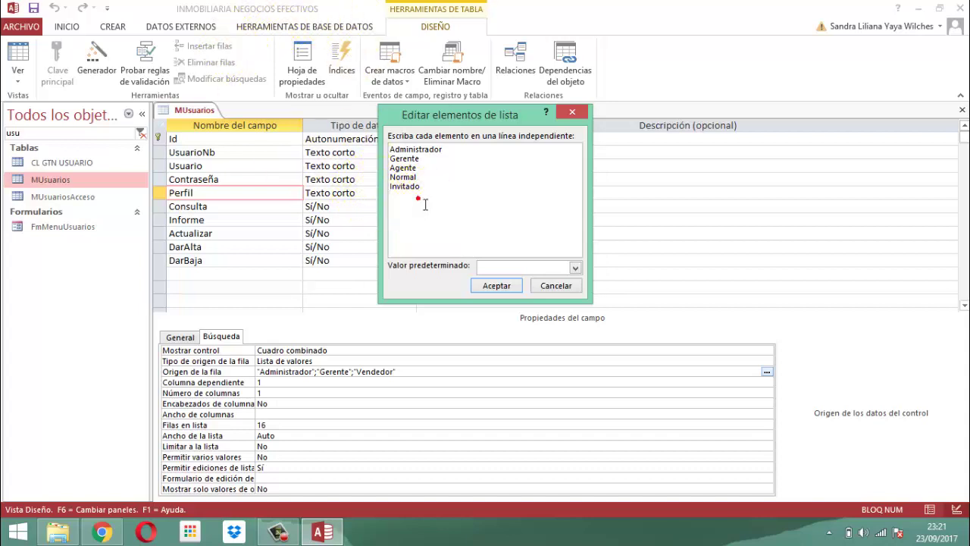
type("s")
key("BackSpace")
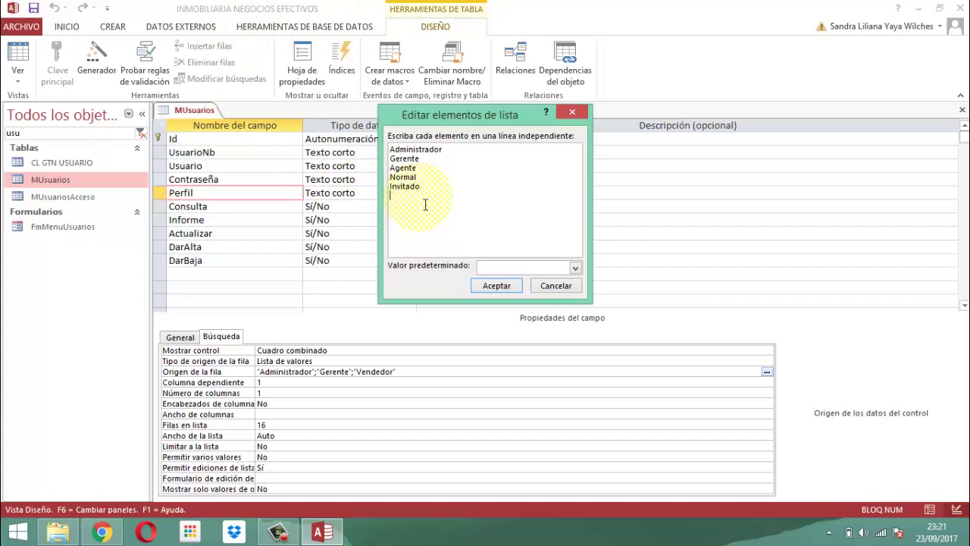
key("Caps_Lock")
key("Caps_Lock")
type("Seguimiento")
left_click(448, 204)
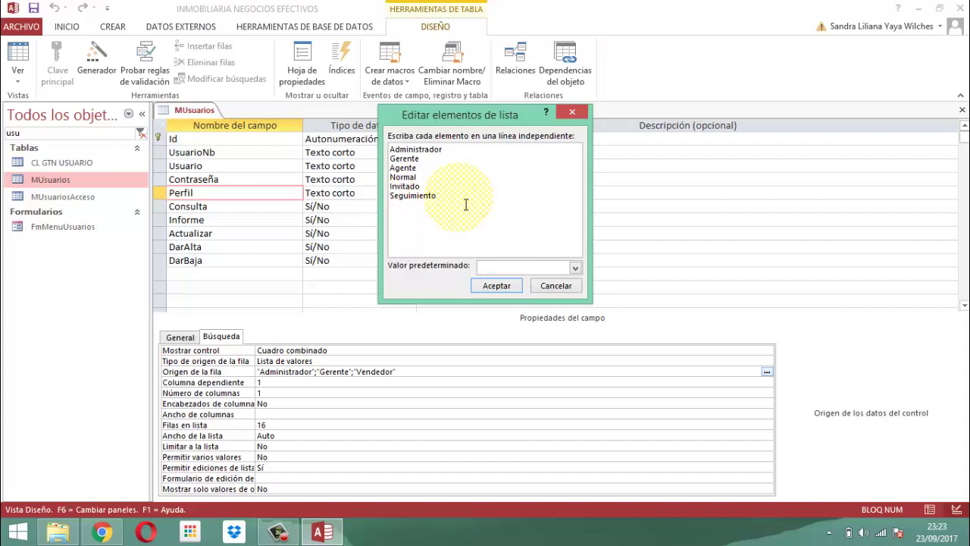
key("Return")
type("Asesor Jurídico")
Add the item Analista Financiero below Asesor Jurídico in the Perfil value list.
left_click(480, 208)
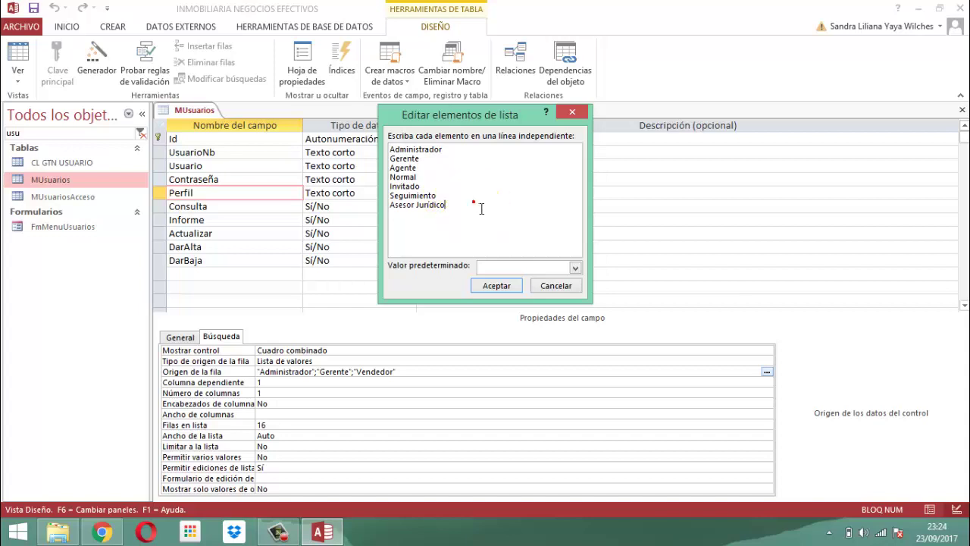
key("Return")
type("Analista Financiera")
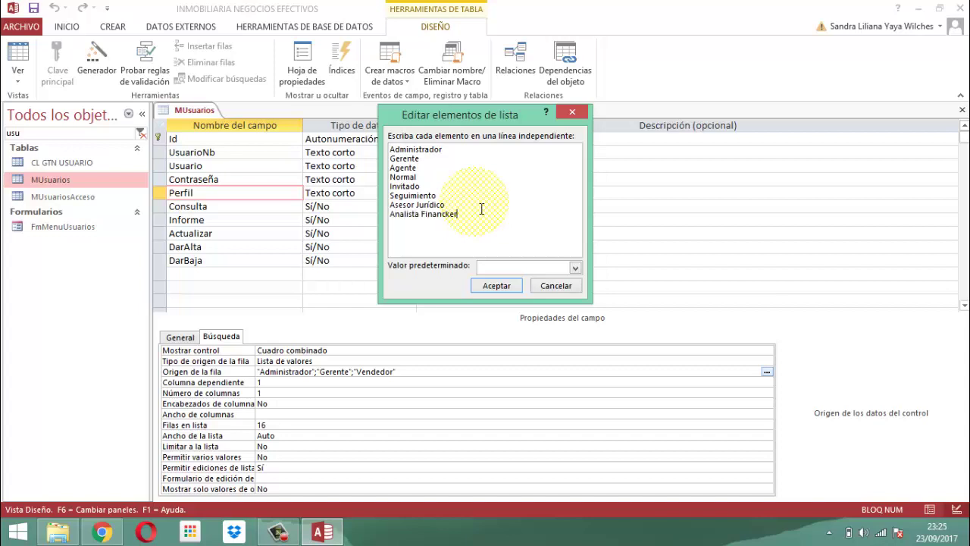
key("BackSpace")
key("BackSpace")
key("BackSpace")
key("BackSpace")
key("BackSpace")
key("BackSpace")
type("nciero")
Add Contable as the last item of the Perfil value list and apply the edited list.
left_click(479, 220)
key("Return")
type("Contable")
left_click(498, 285)
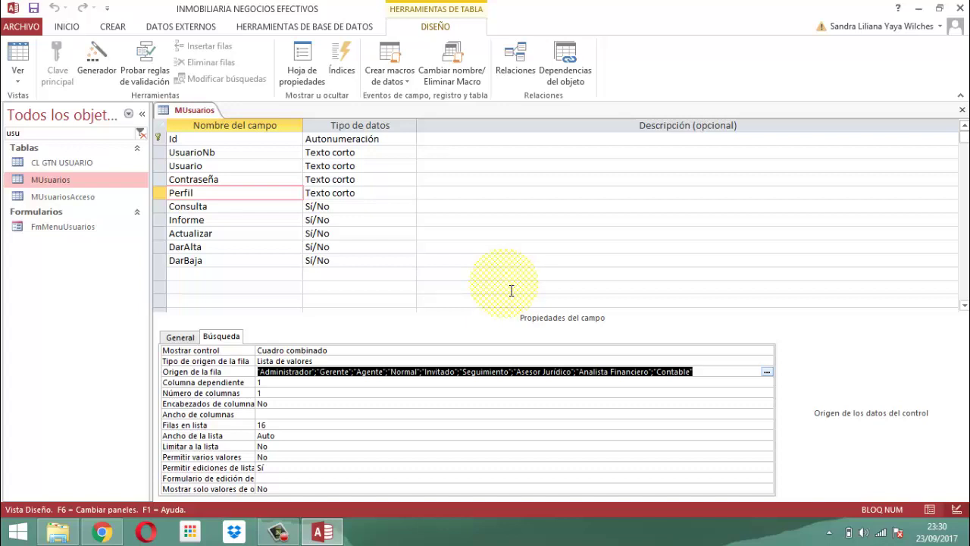
left_click(198, 112)
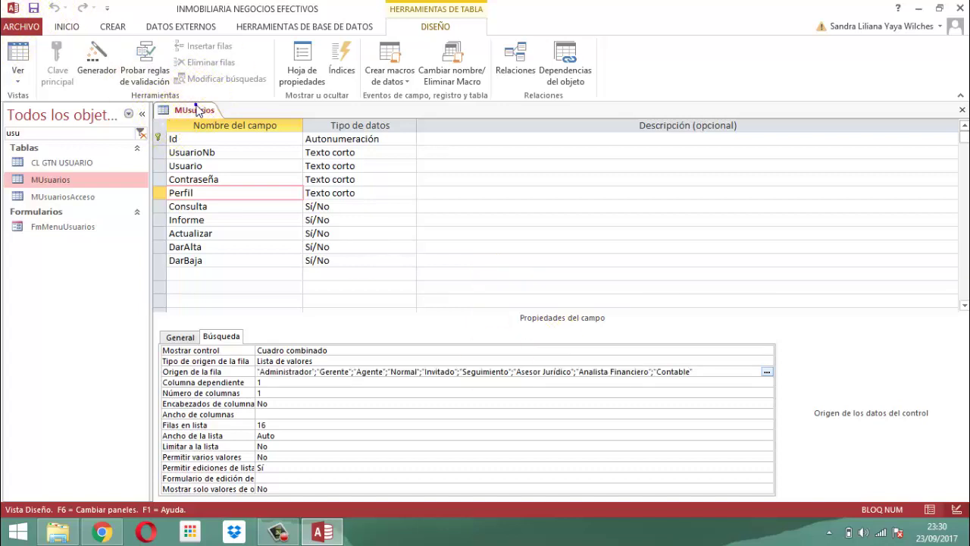
View the MUsuarios table's records in datasheet view and close the table.
right_click(197, 110)
left_click(198, 114)
right_click(196, 111)
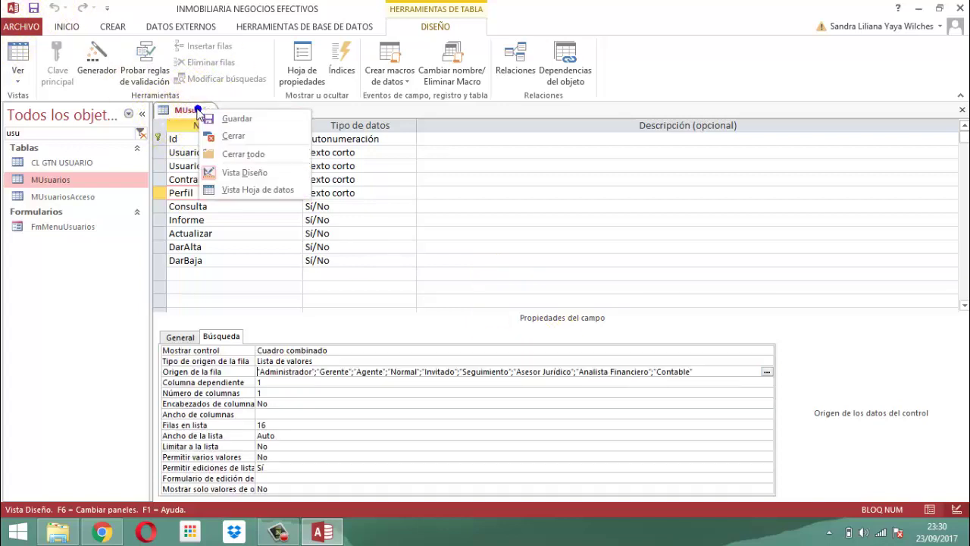
left_click(225, 194)
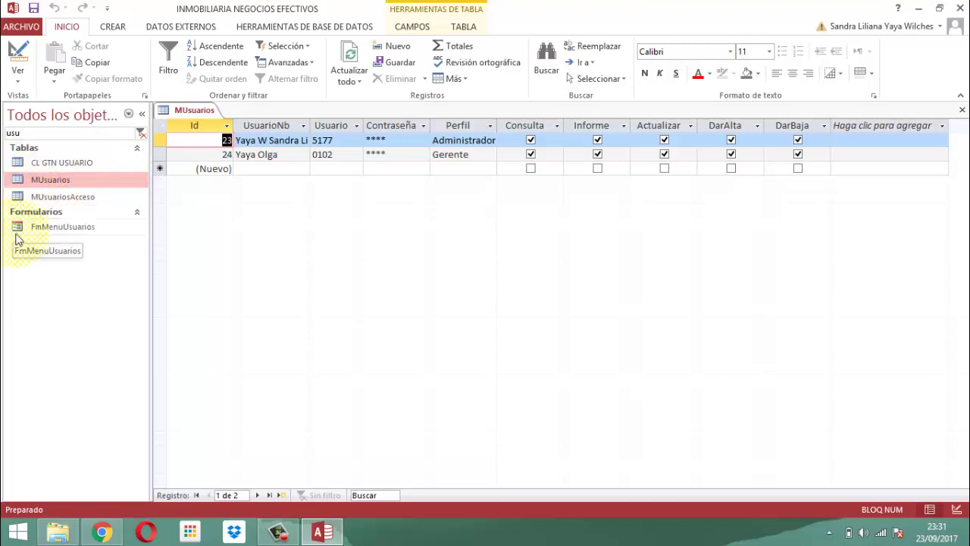
right_click(184, 111)
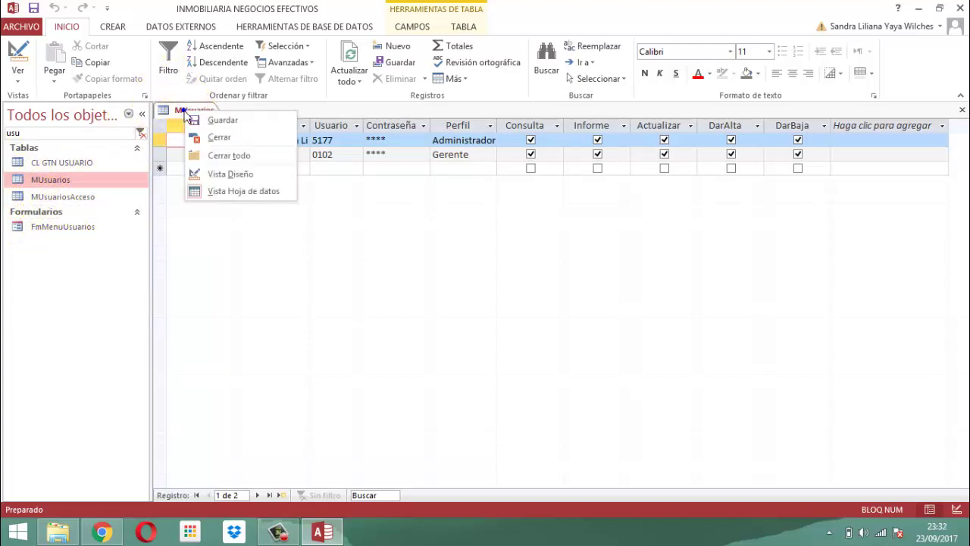
left_click(216, 138)
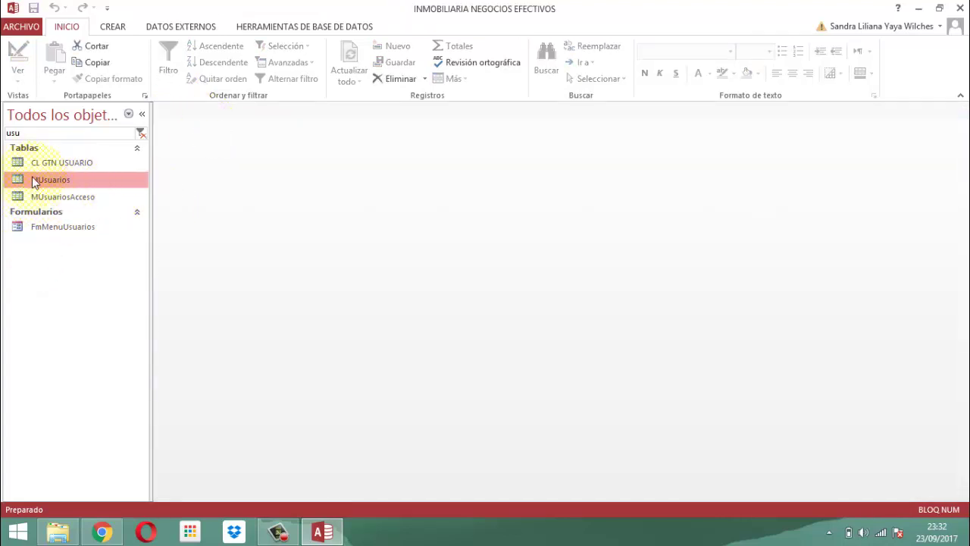
Filter the database objects by "panel", open the PANEL PRINCIPAL form to view it, and close it.
left_click(141, 133)
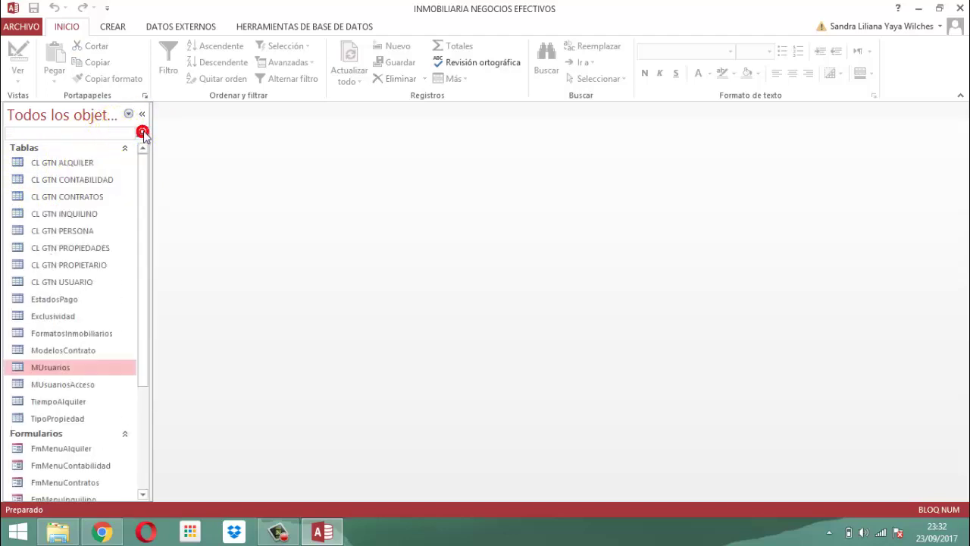
scroll(97, 298, "down", 3)
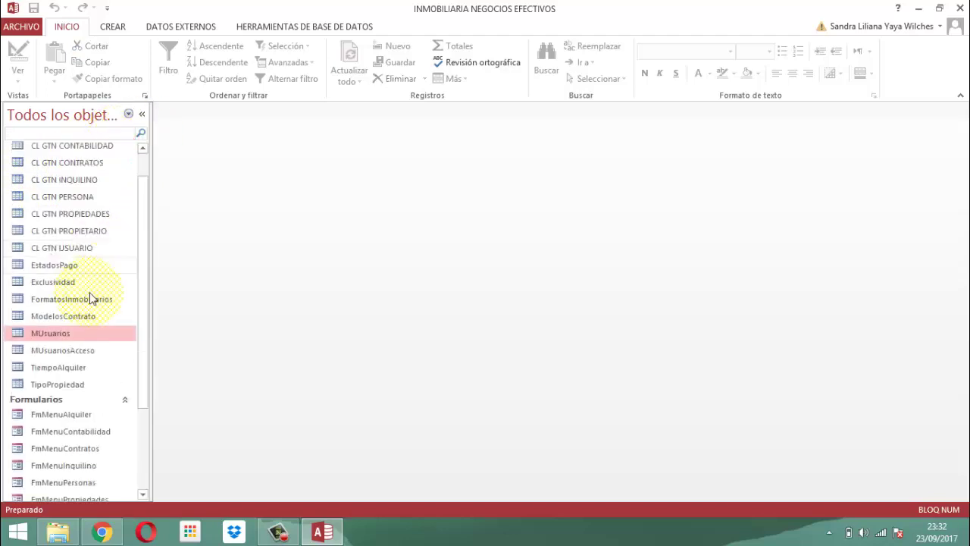
left_click(41, 132)
type("panel")
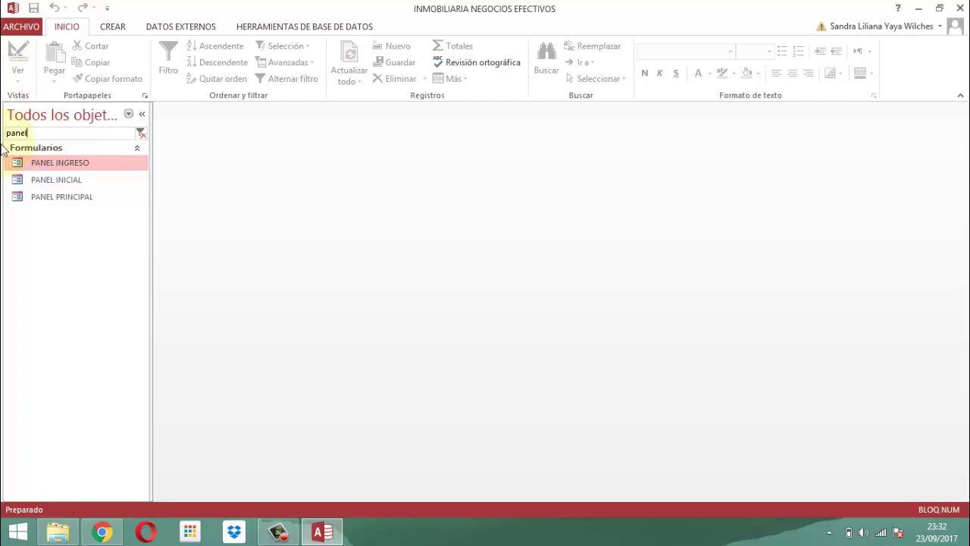
left_click(62, 203)
double_click(63, 198)
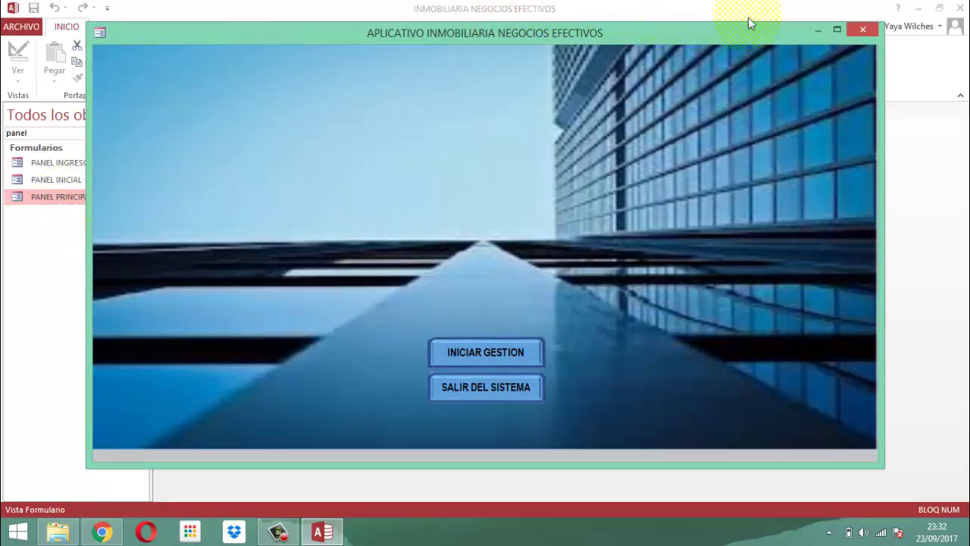
left_click(868, 31)
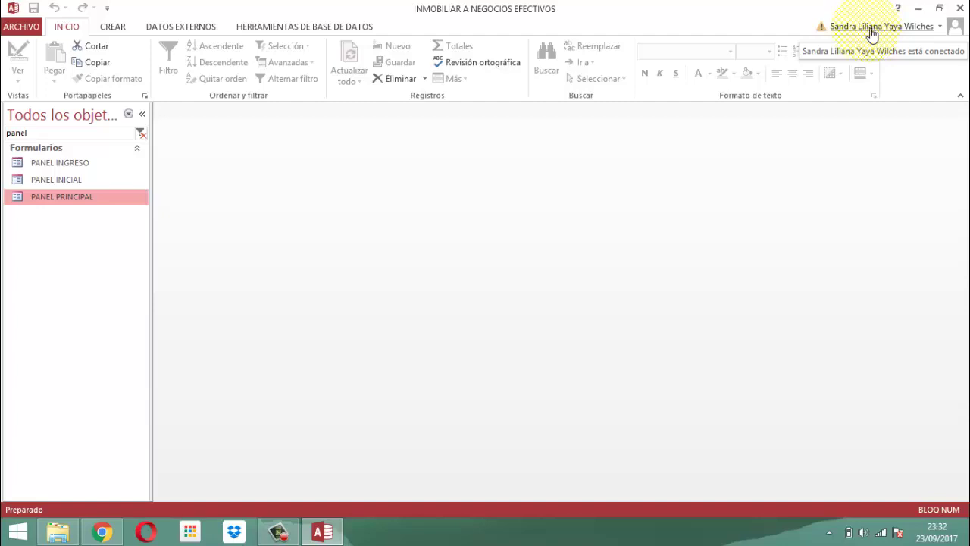
Open the Access options for the current database and choose PANEL PRINCIPAL as the form to display at startup.
left_click(21, 29)
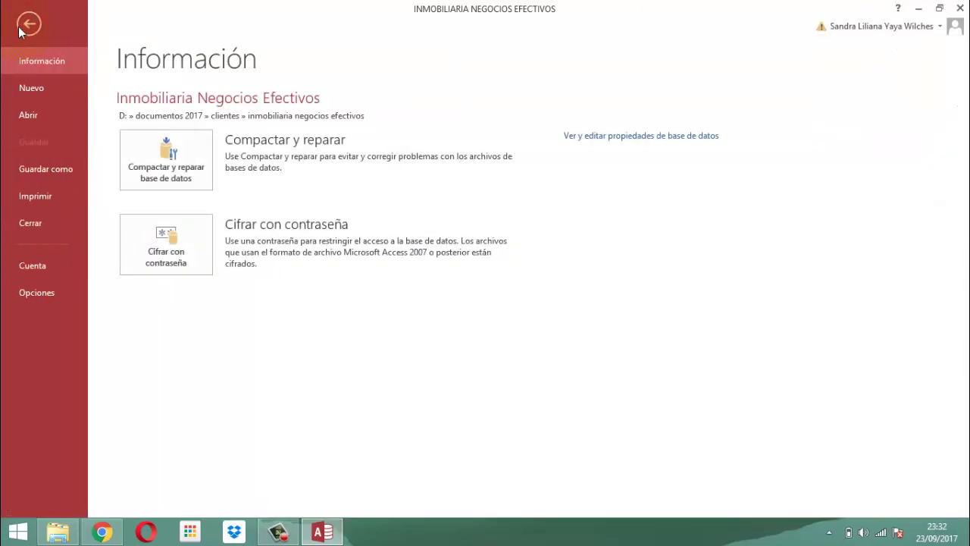
left_click(29, 296)
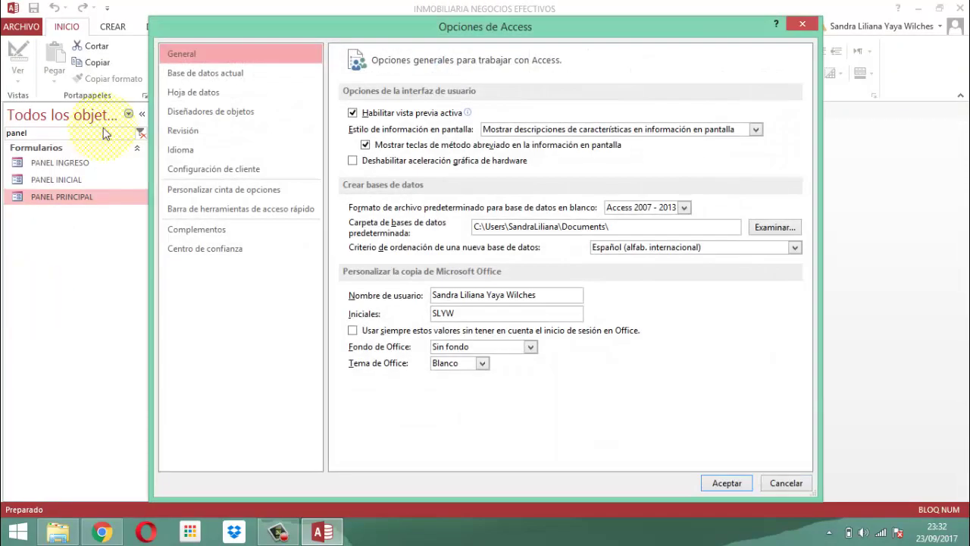
left_click(219, 79)
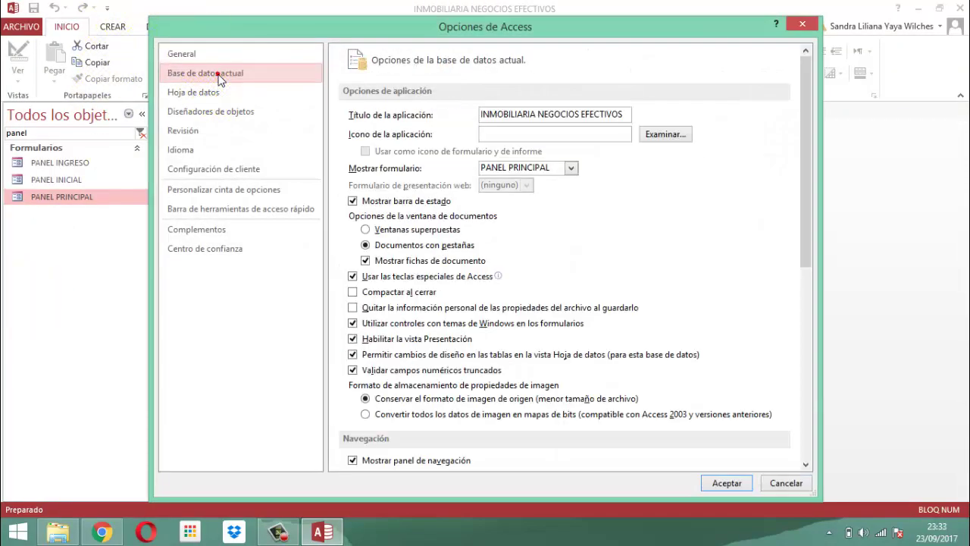
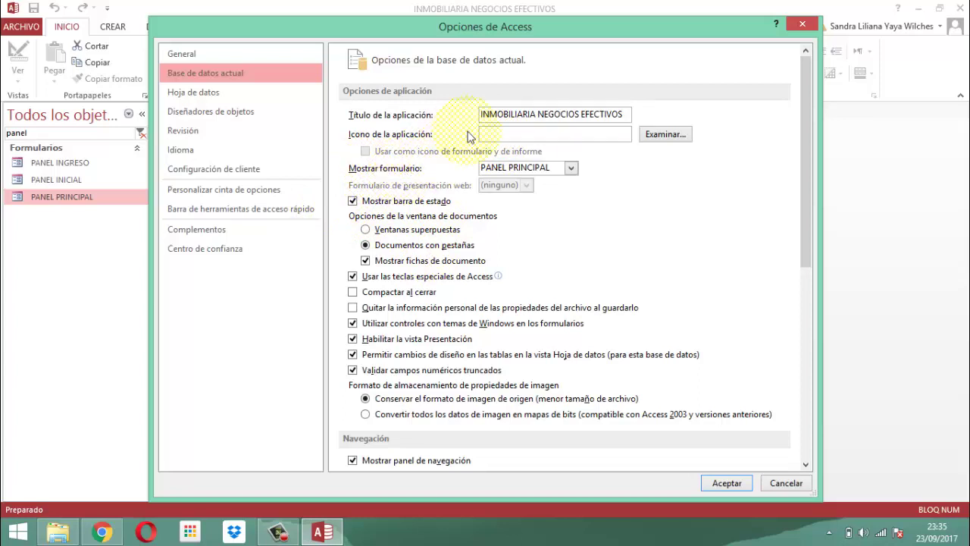
left_click(571, 168)
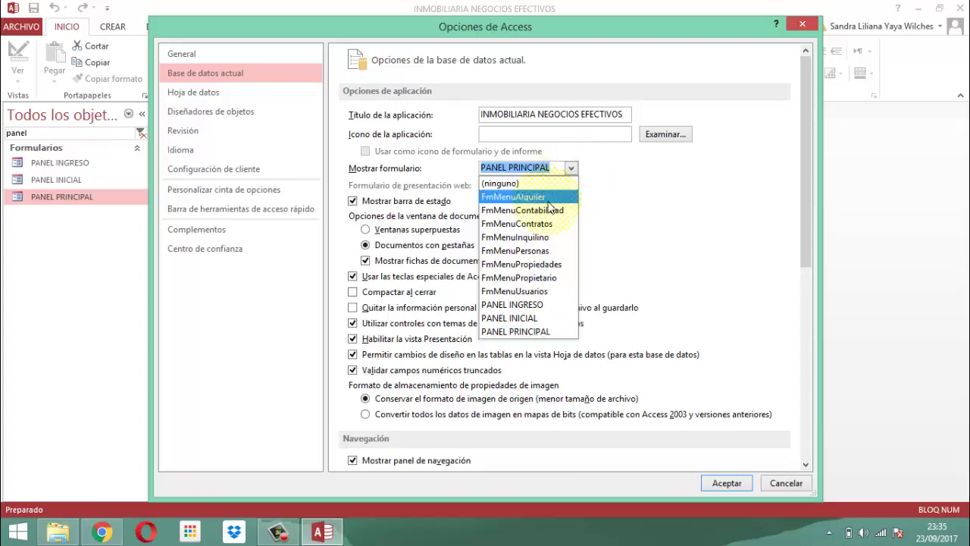
left_click(514, 332)
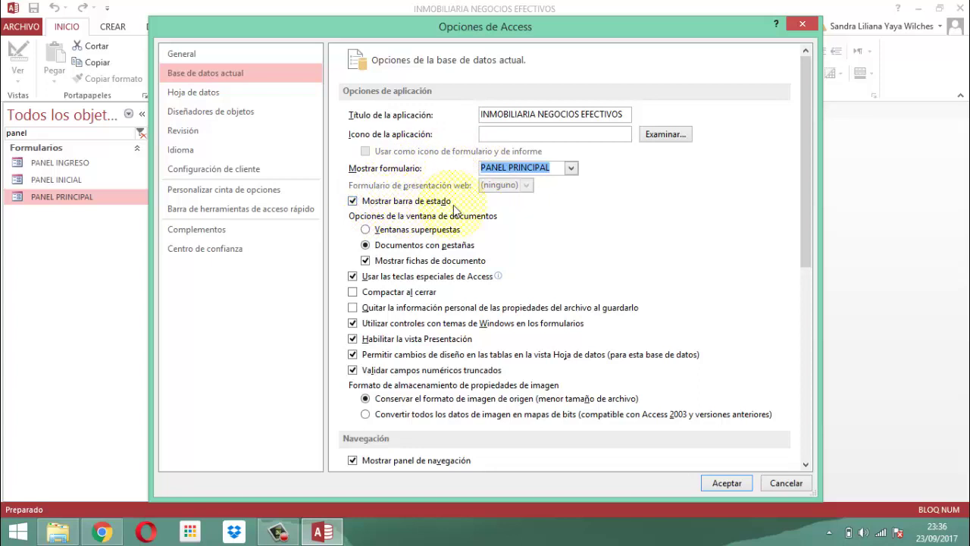
Examine the current database's remaining options, including navigation, ribbon and toolbar, name AutoCorrect, filter lookup and caching settings.
scroll(392, 295, "down", 1)
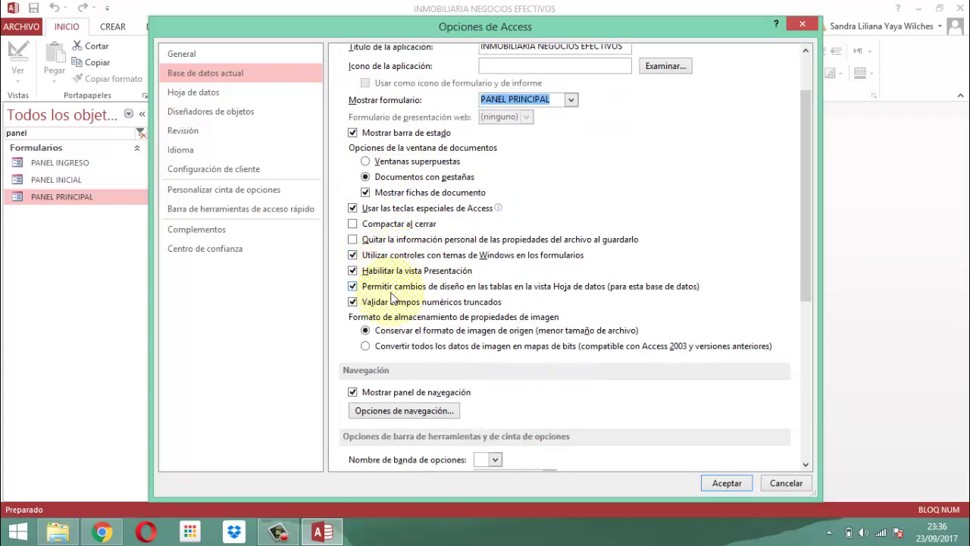
scroll(391, 299, "down", 1)
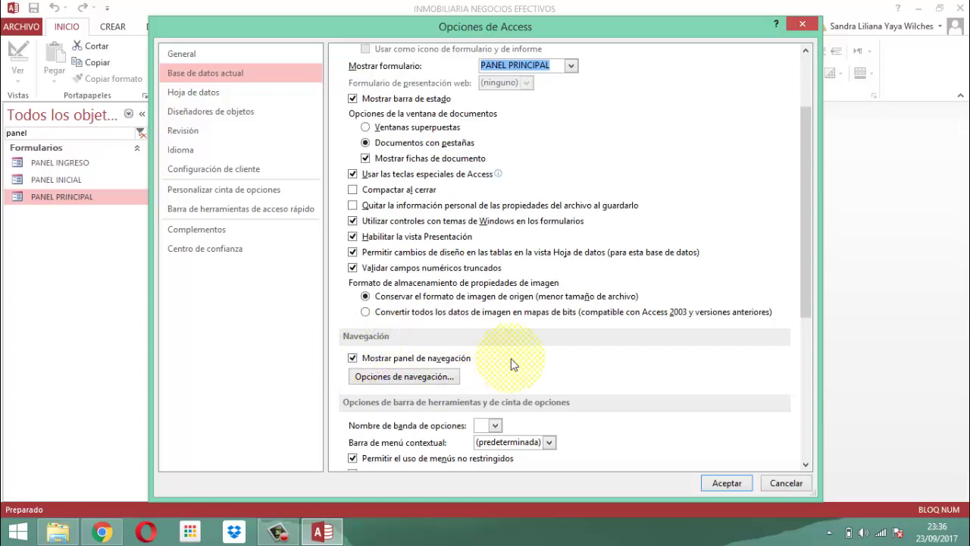
scroll(512, 362, "down", 3)
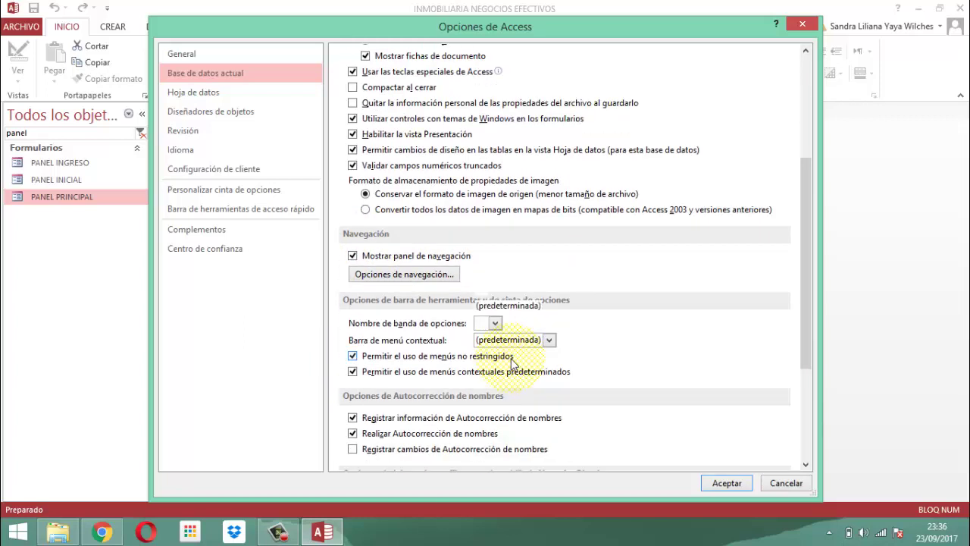
scroll(512, 364, "down", 2)
scroll(512, 364, "down", 3)
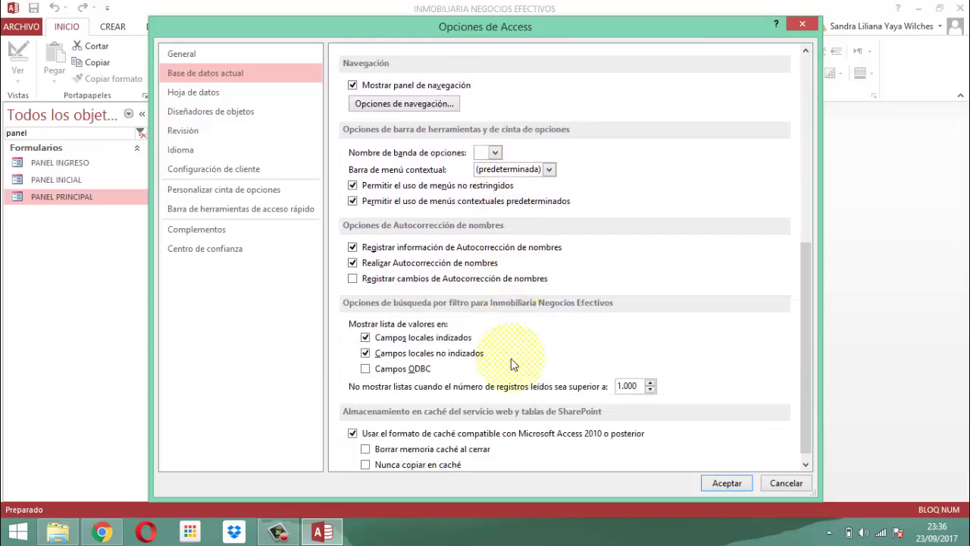
scroll(512, 364, "down", 1)
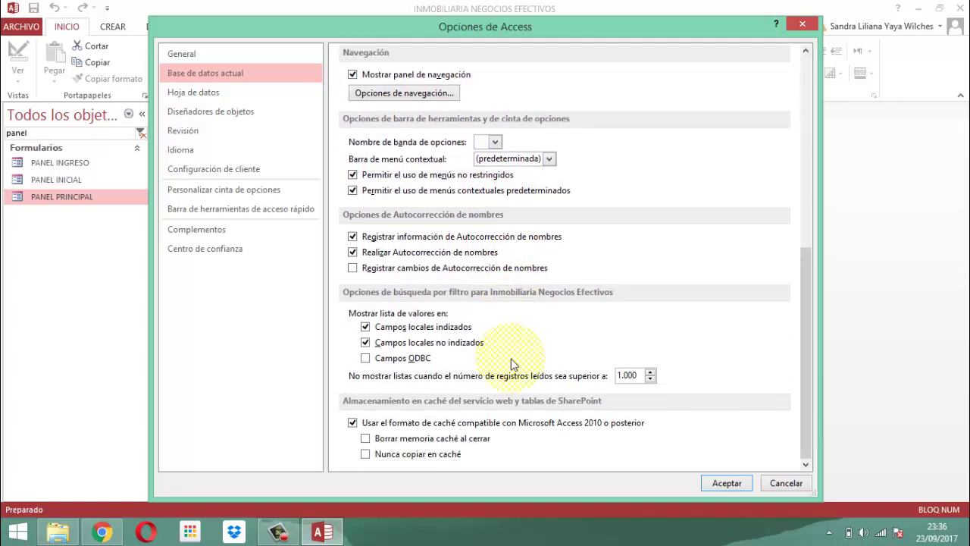
scroll(512, 364, "up", 3)
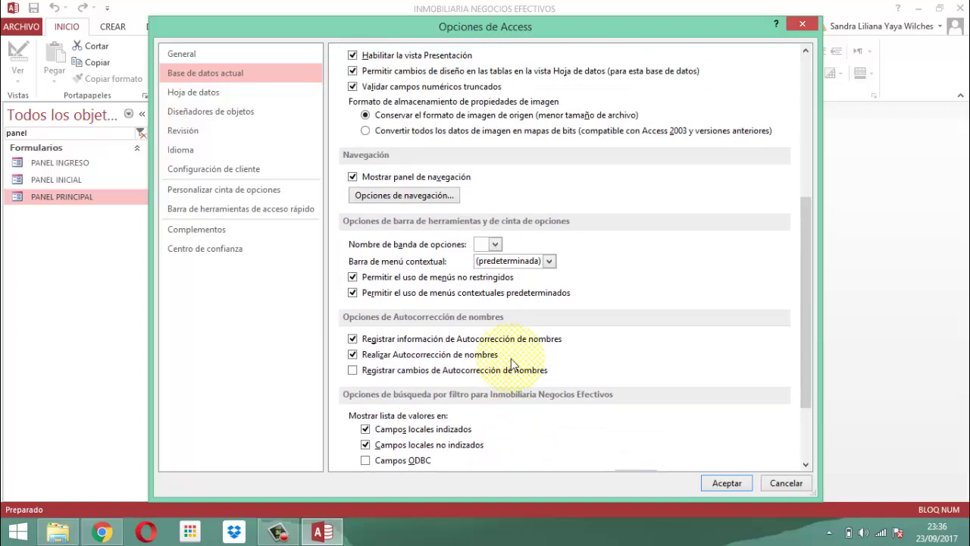
scroll(512, 364, "up", 1)
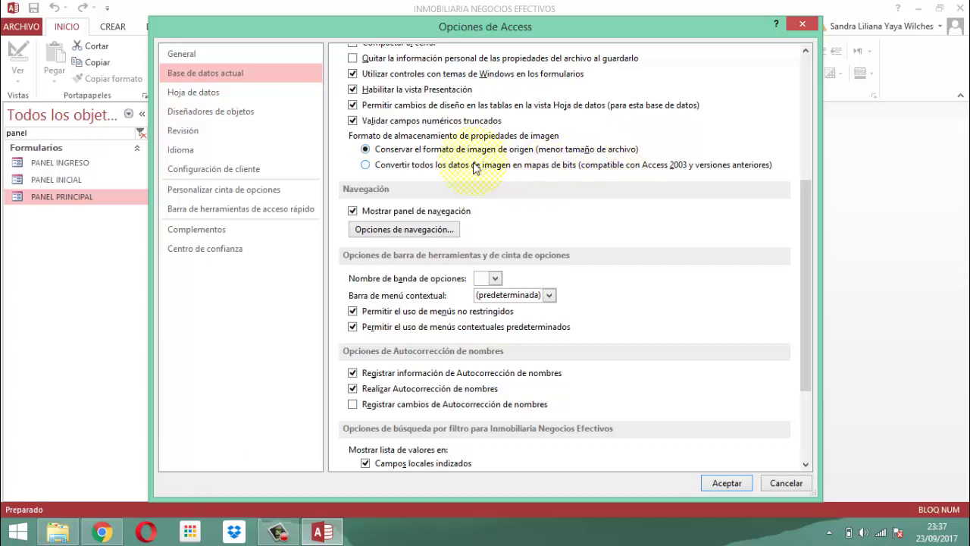
scroll(538, 174, "up", 2)
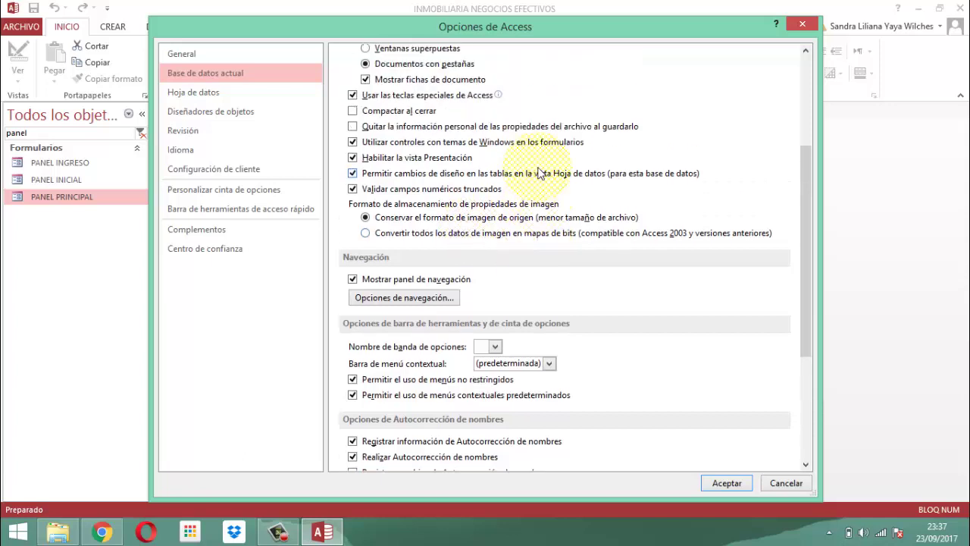
scroll(537, 174, "up", 1)
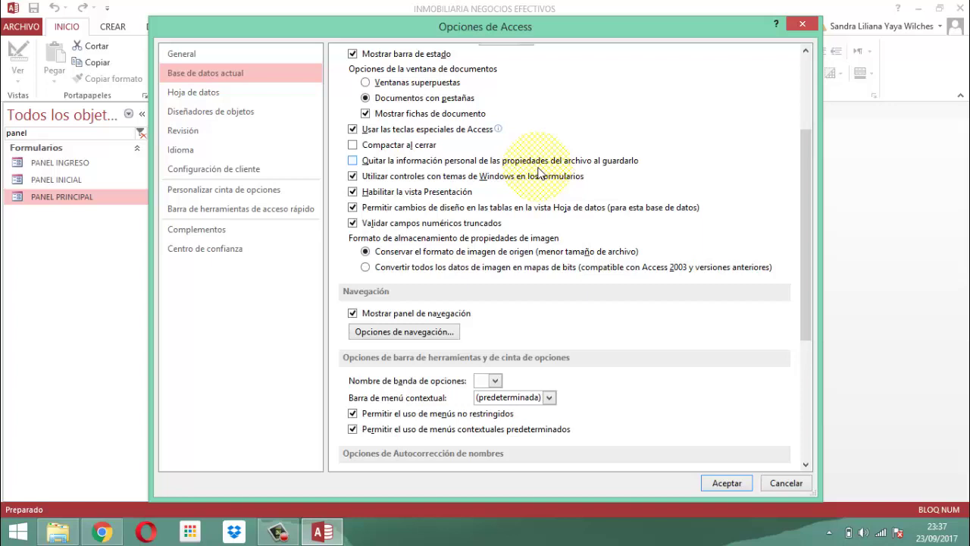
scroll(537, 173, "up", 2)
scroll(537, 174, "up", 2)
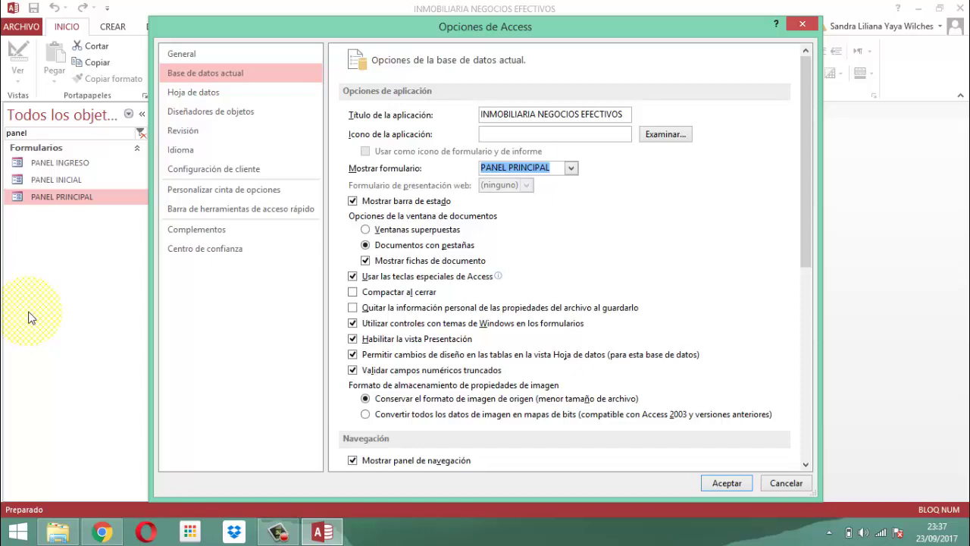
Review the Trust Center and the client settings for editing, display, printing and default opening mode, and close the options.
left_click(180, 252)
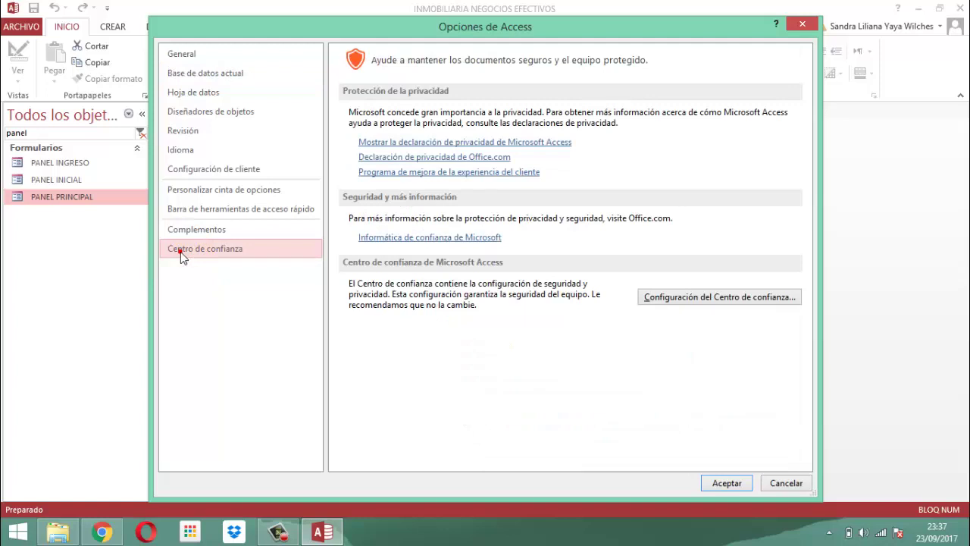
left_click(189, 173)
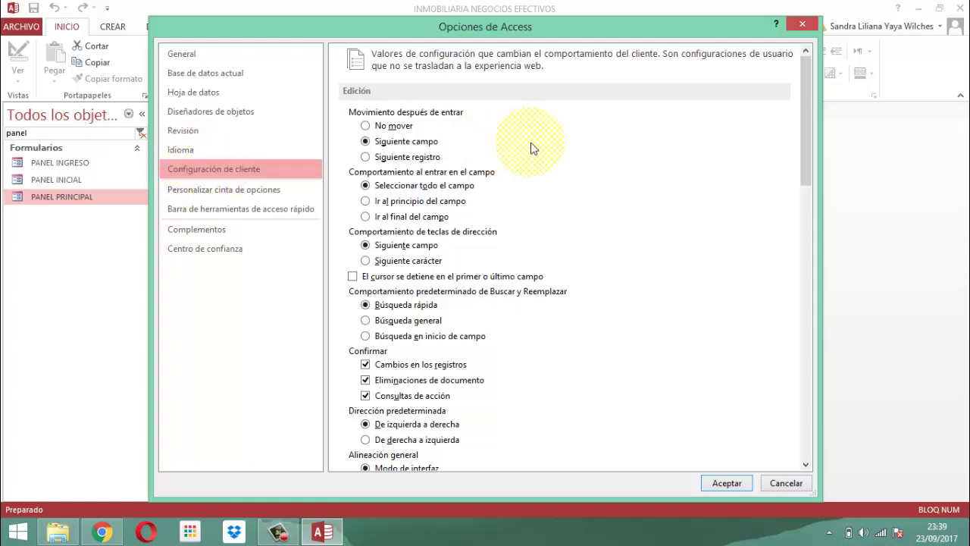
scroll(584, 156, "down", 3)
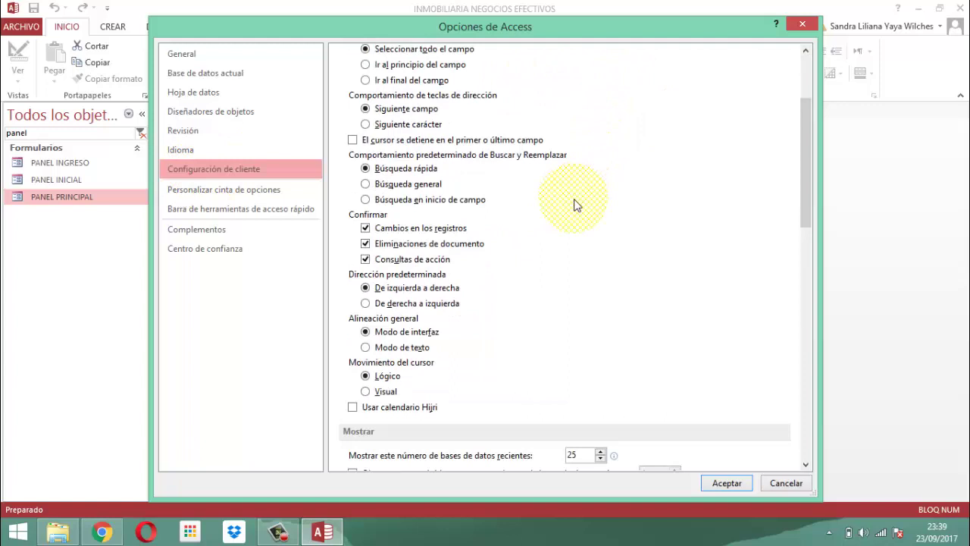
scroll(576, 208, "down", 7)
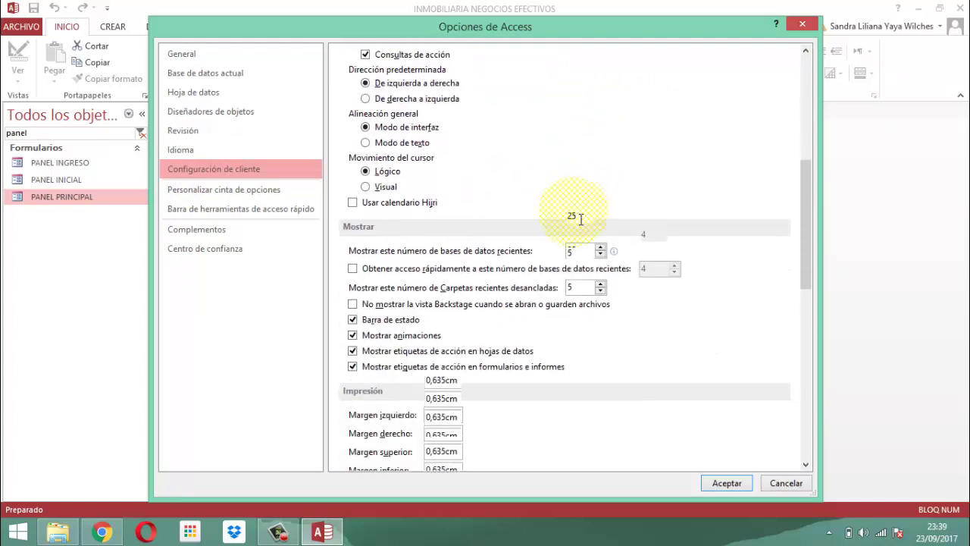
scroll(574, 219, "down", 2)
scroll(573, 218, "down", 3)
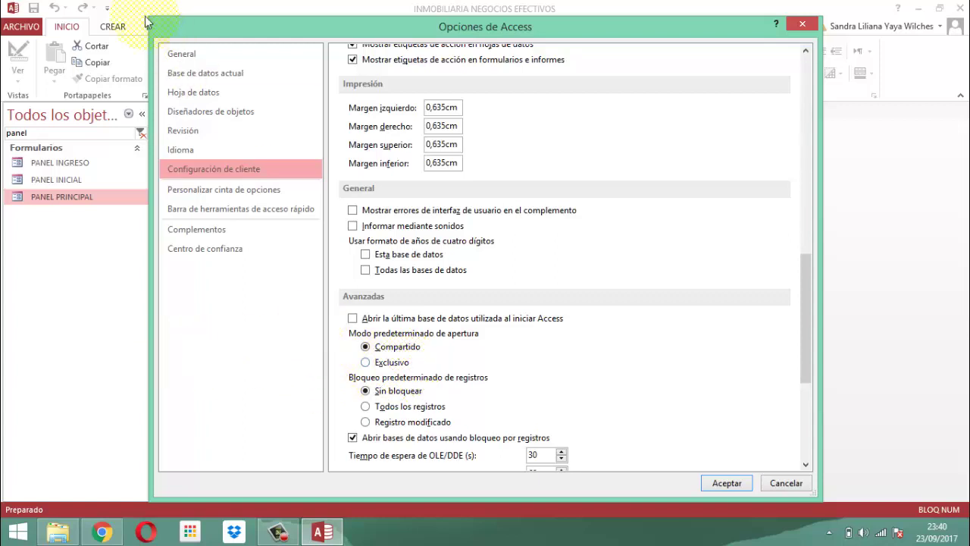
left_click(199, 76)
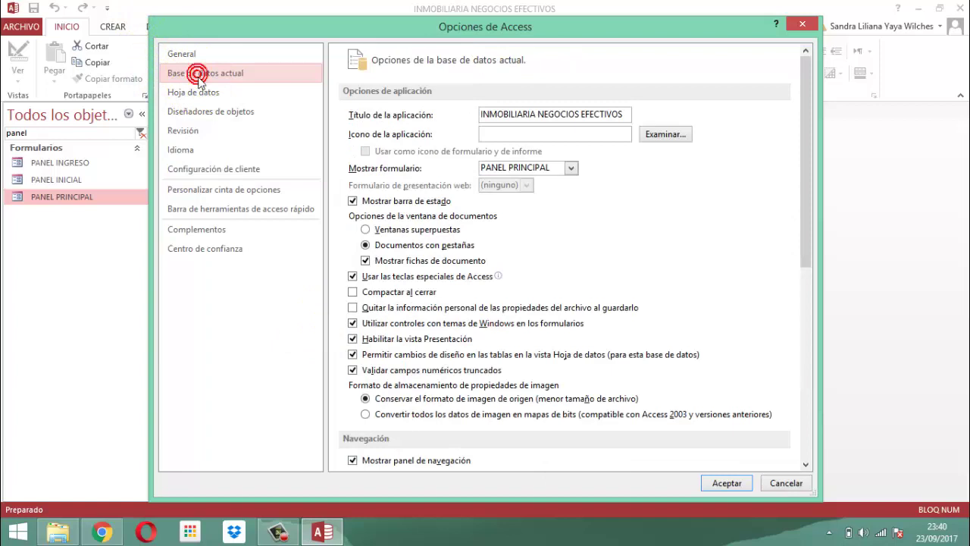
left_click(189, 175)
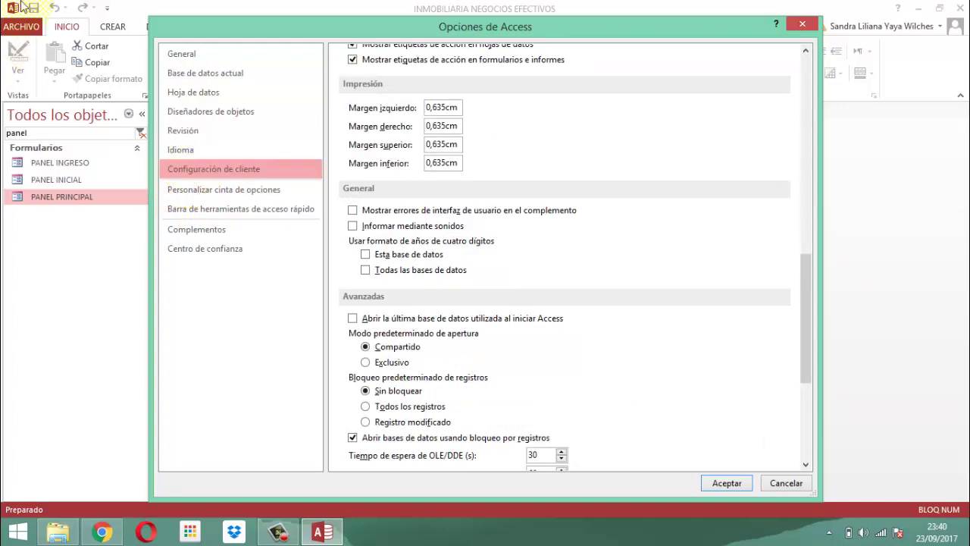
left_click(804, 27)
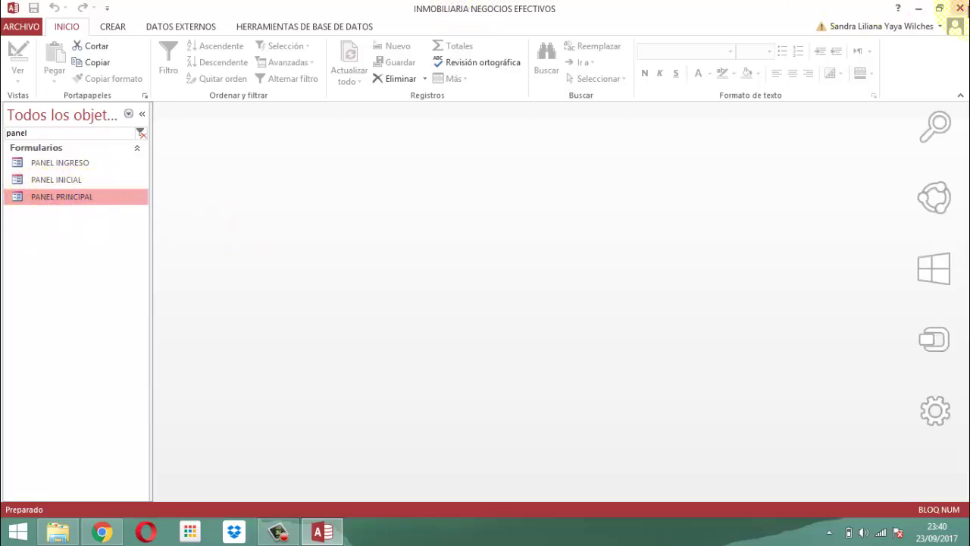
Close the database, reopen the Inmobiliaria Negocios Efectivos file and start the management session to bring up the user login form.
left_click(961, 8)
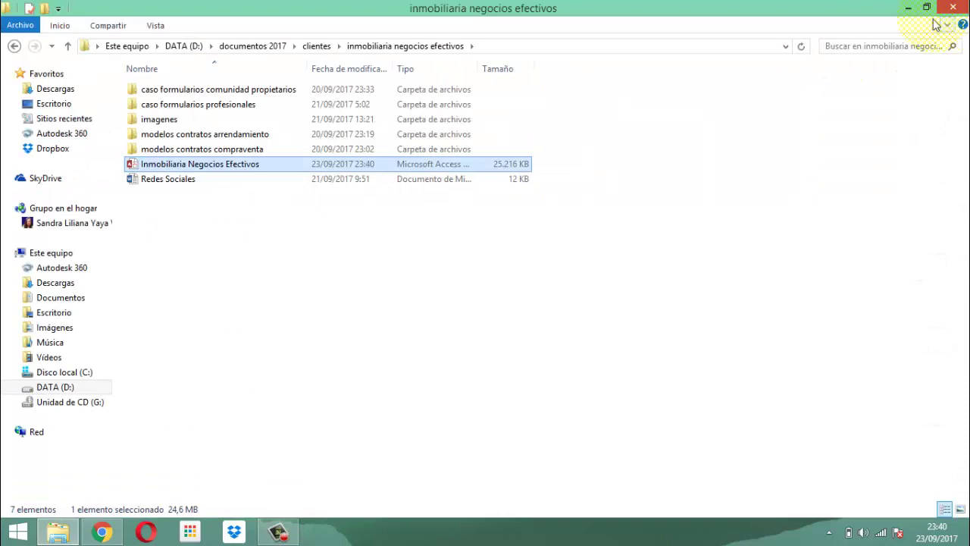
double_click(177, 164)
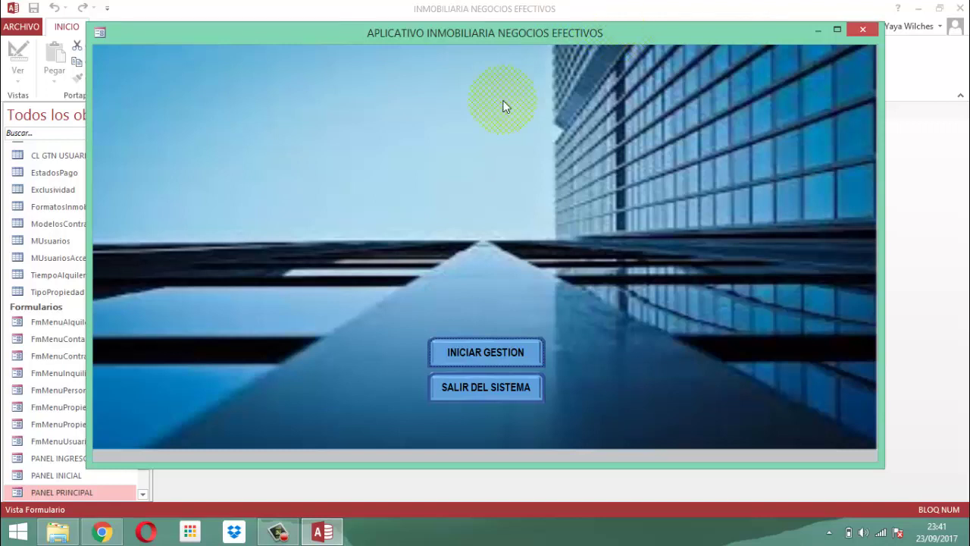
left_click(512, 356)
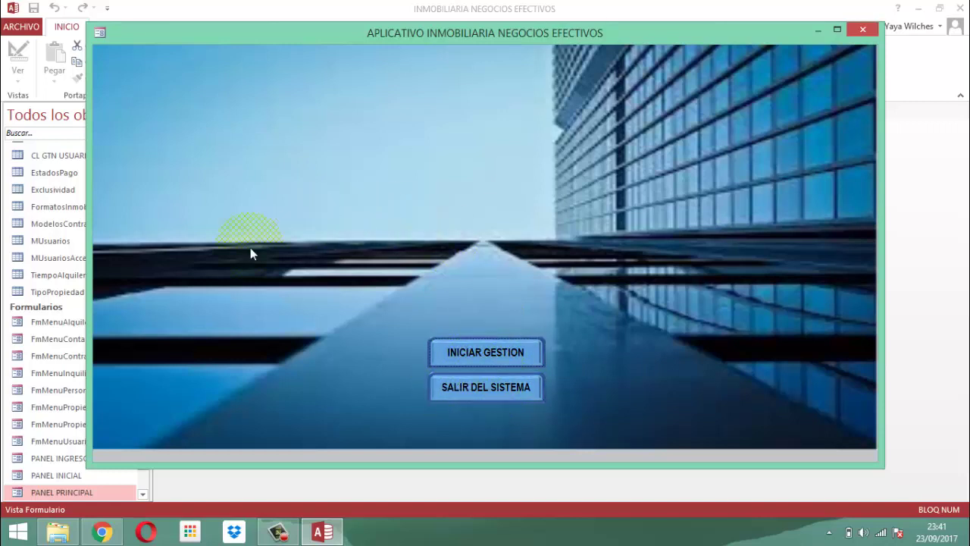
left_click(472, 350)
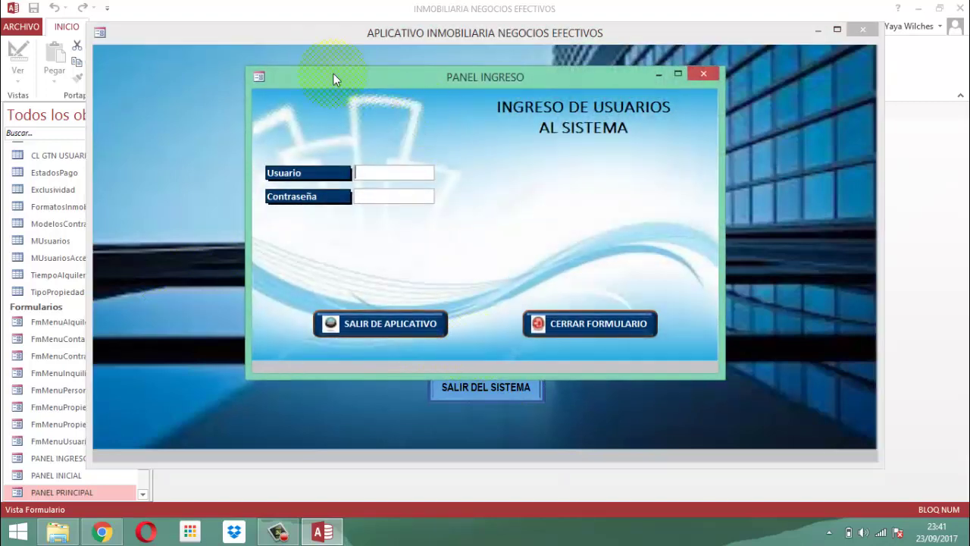